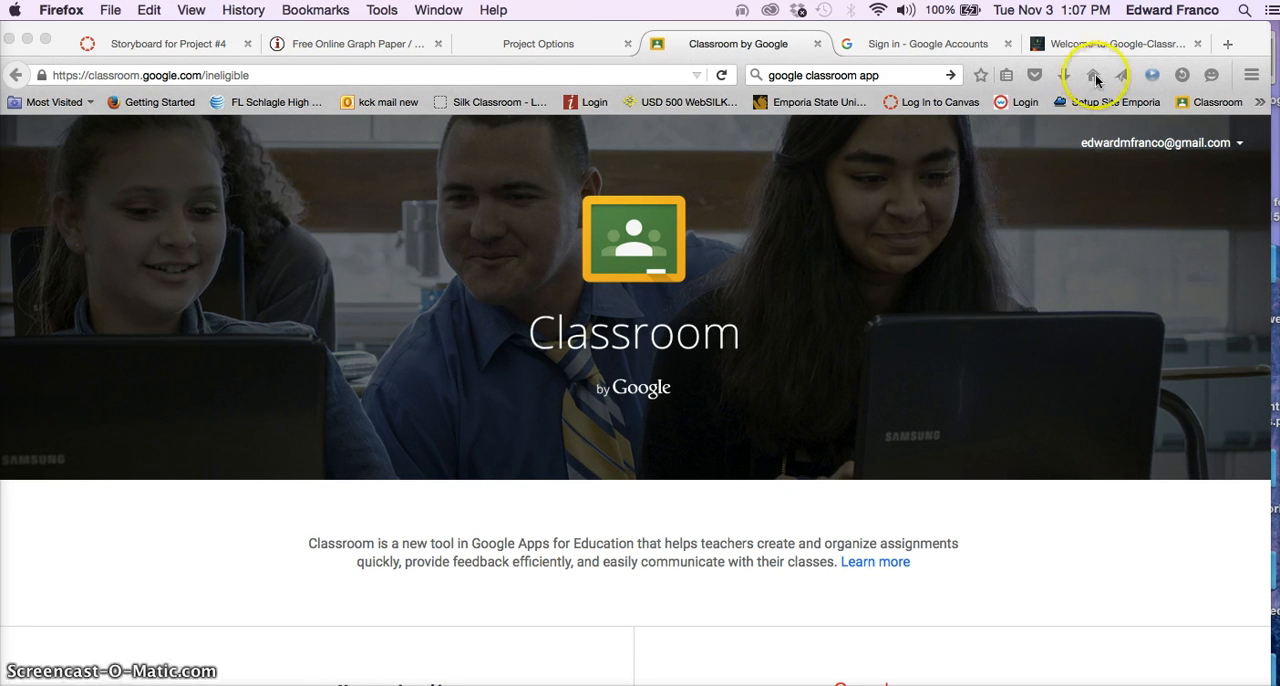
- Load classroom.google.com in a new browser tab
left_click(1110, 48)
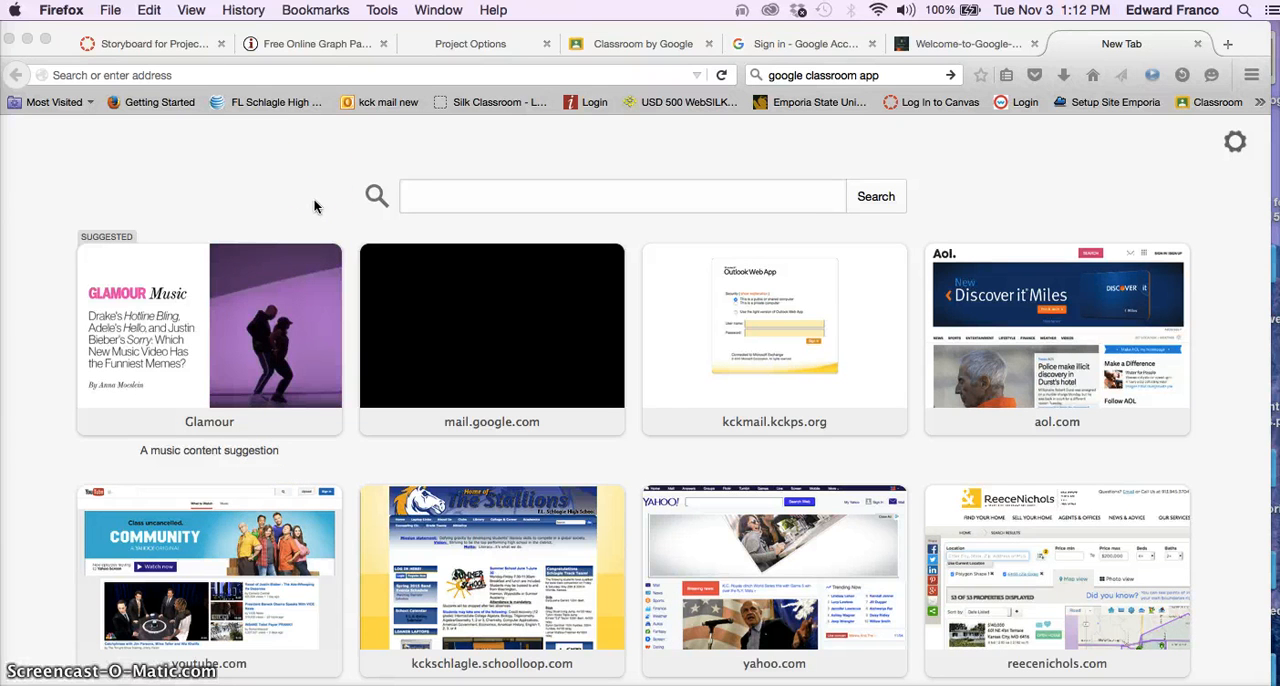
left_click(306, 76)
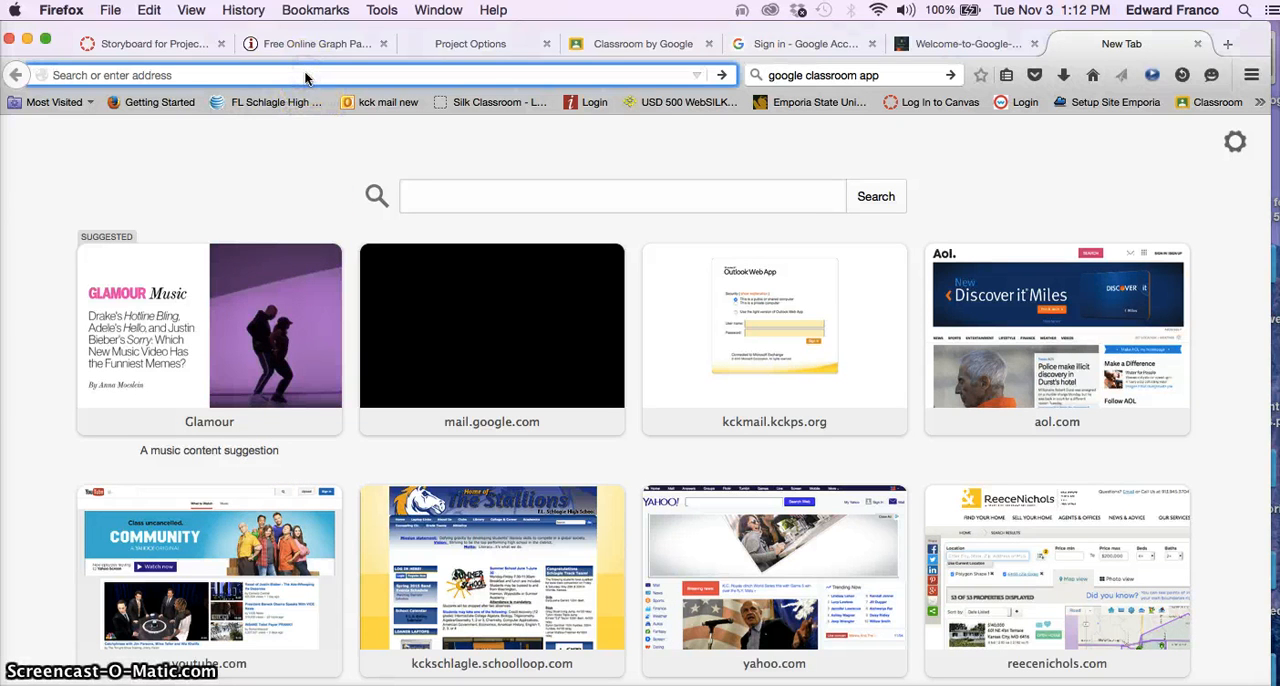
type("cl")
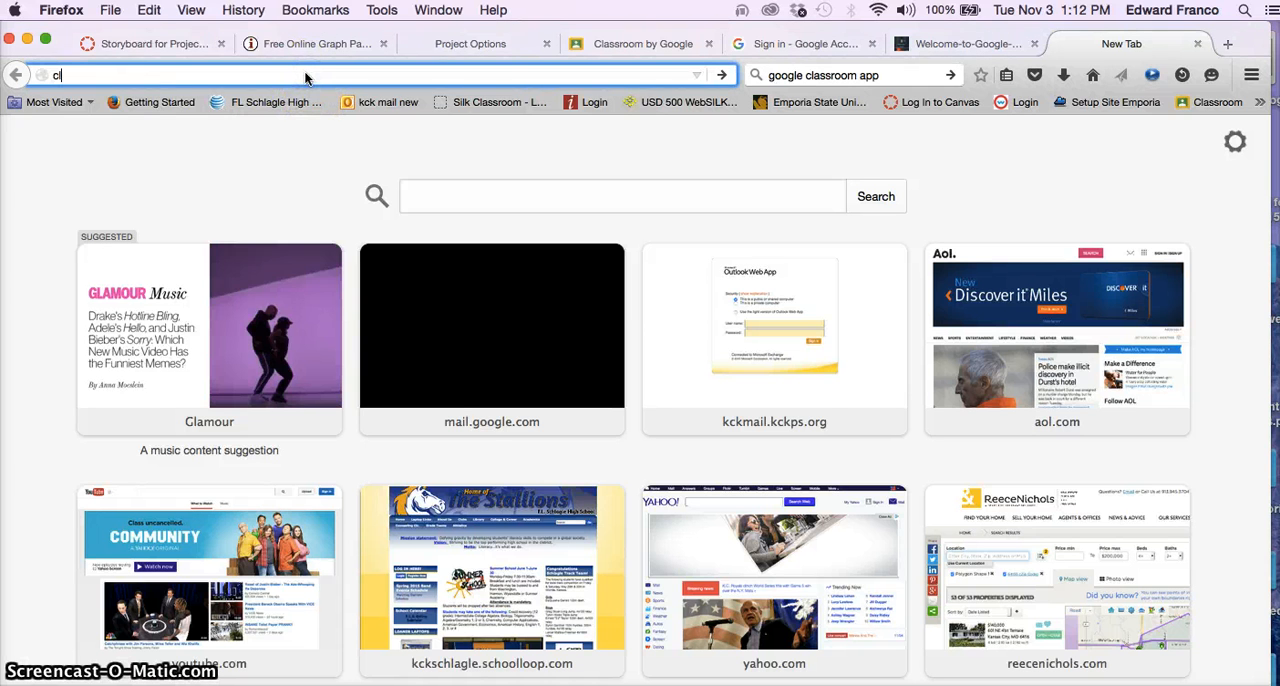
type("assroom.googl.ecom")
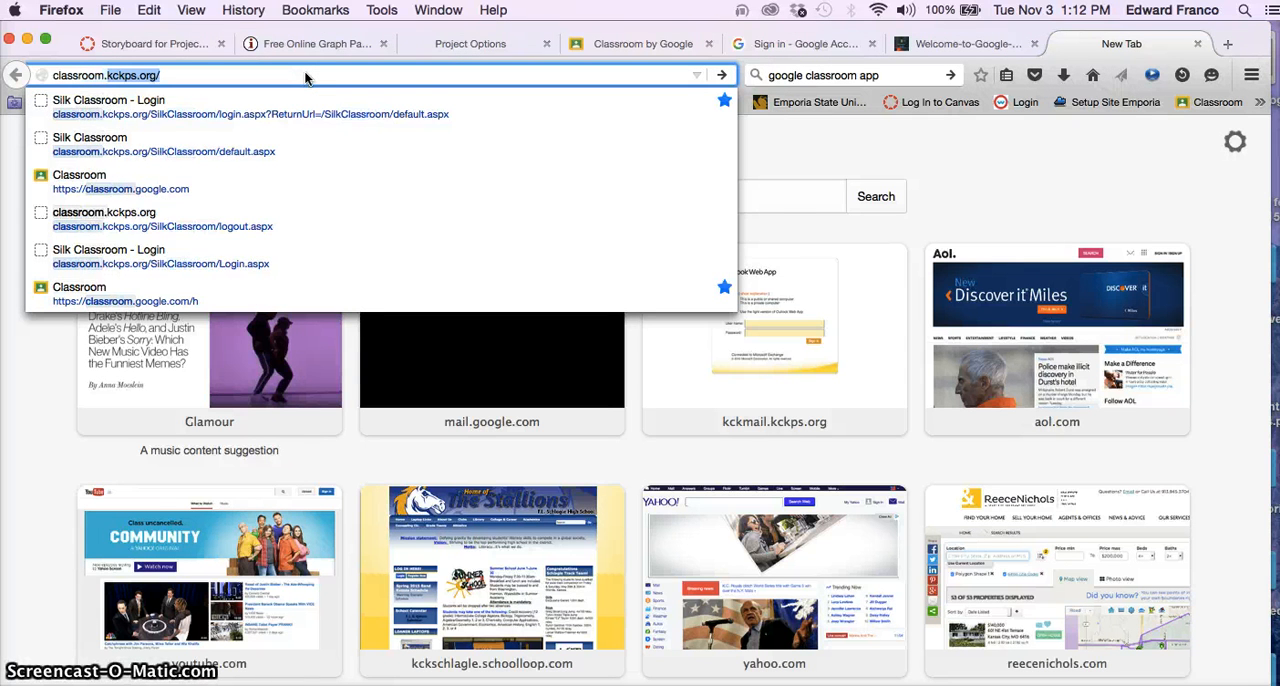
key("BackSpace")
key("BackSpace")
key("BackSpace")
key("BackSpace")
key("BackSpace")
key("BackSpace")
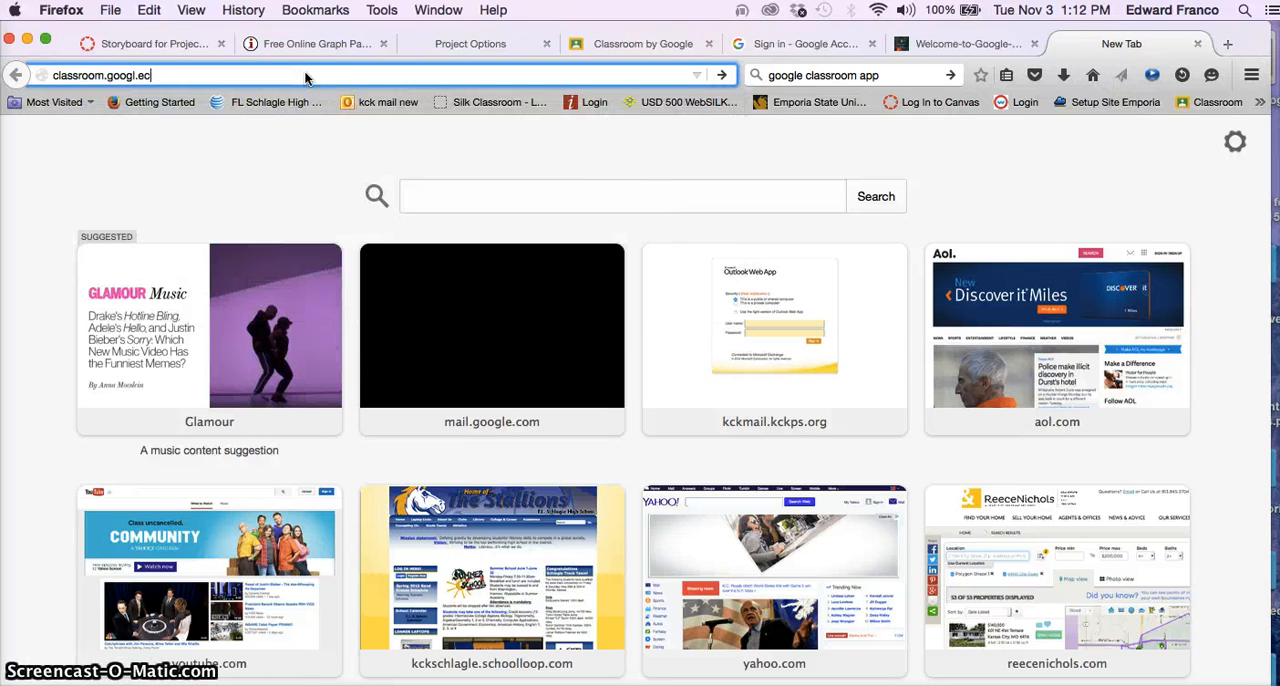
type("le.com/")
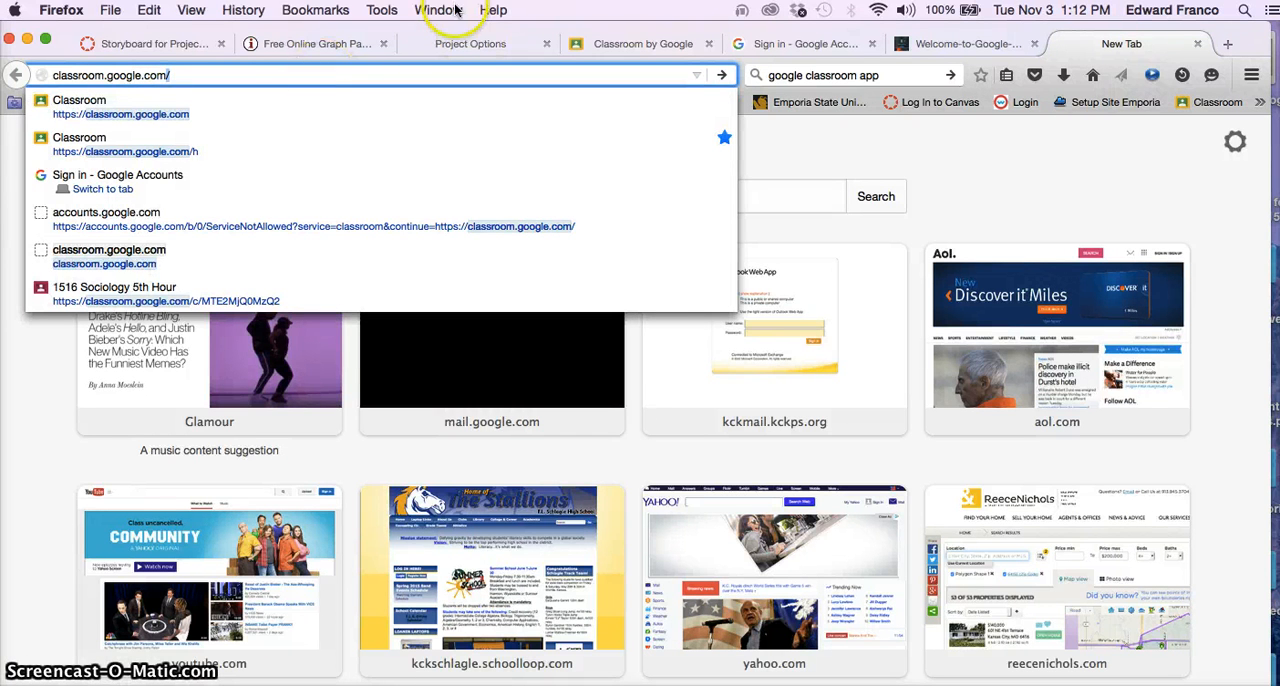
left_click(372, 78)
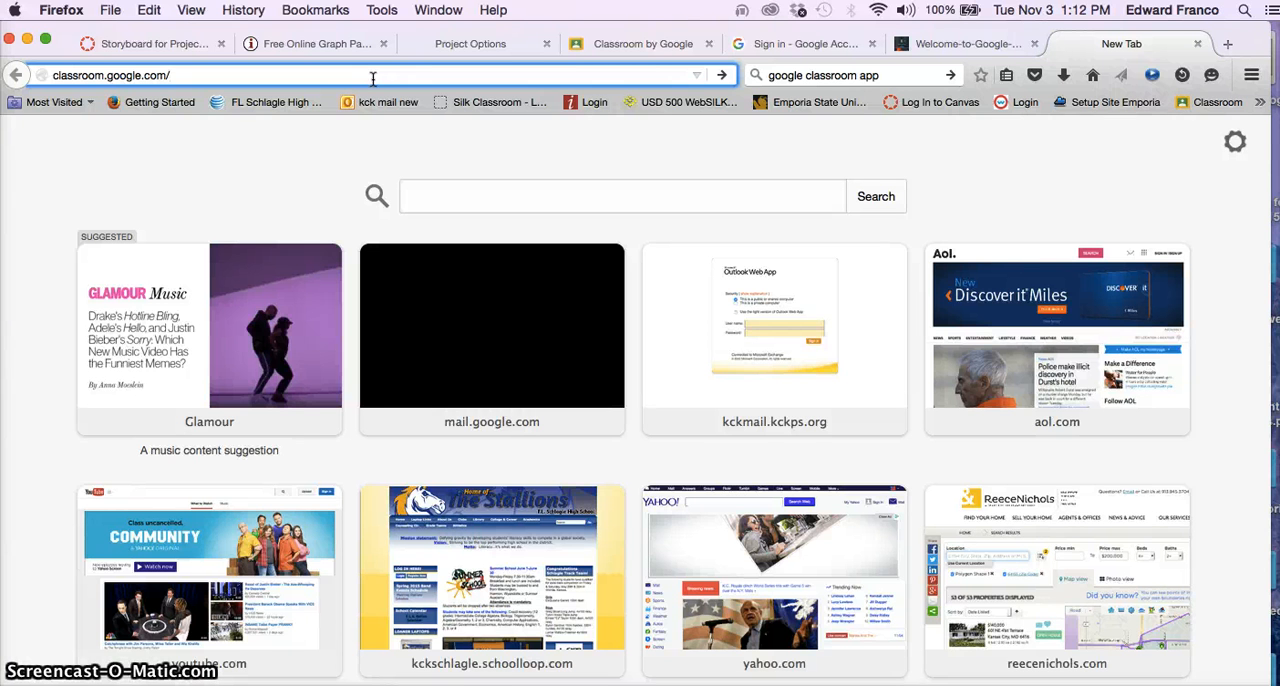
key("Return")
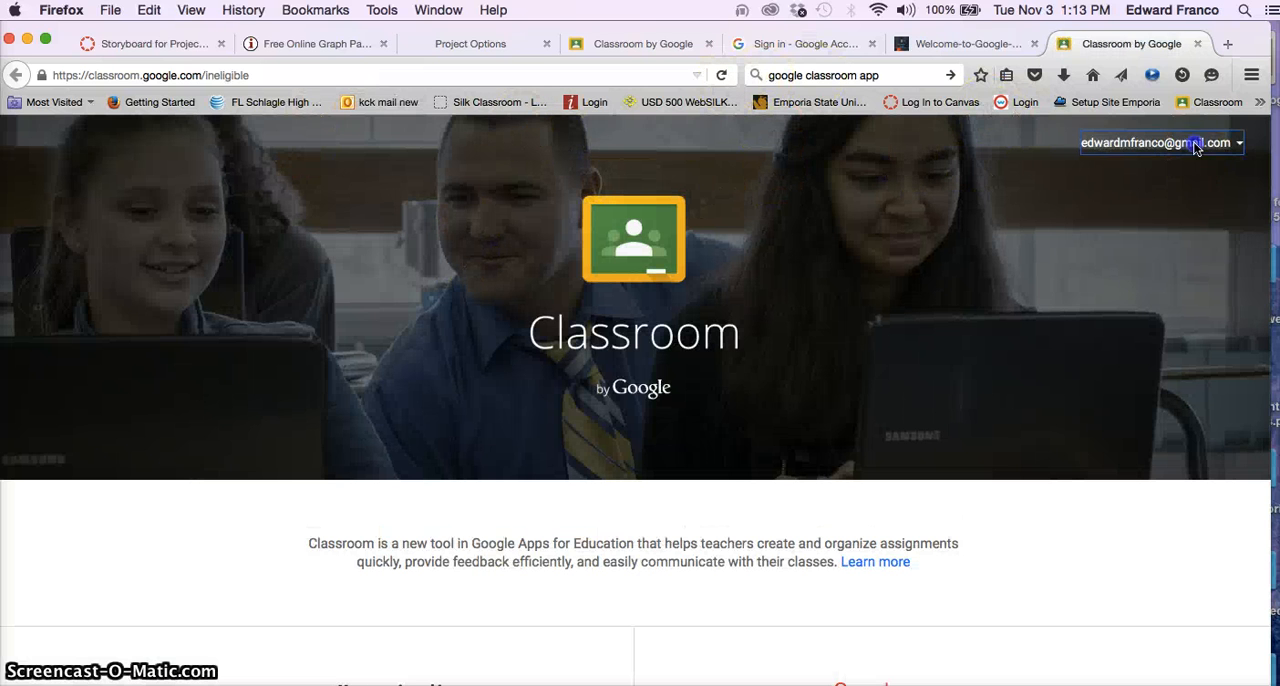
- Switch from the personal Google account to the kckps.org school account and sign in with the account password
left_click(1145, 145)
left_click(1188, 322)
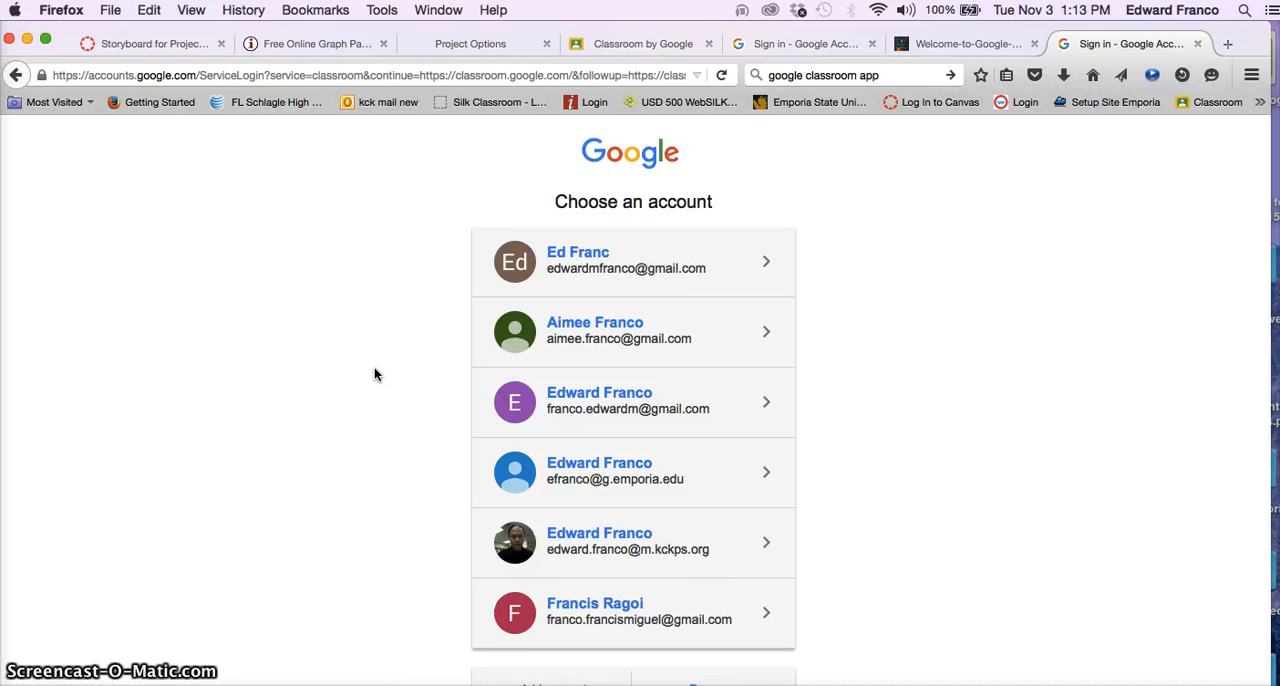
left_click(626, 546)
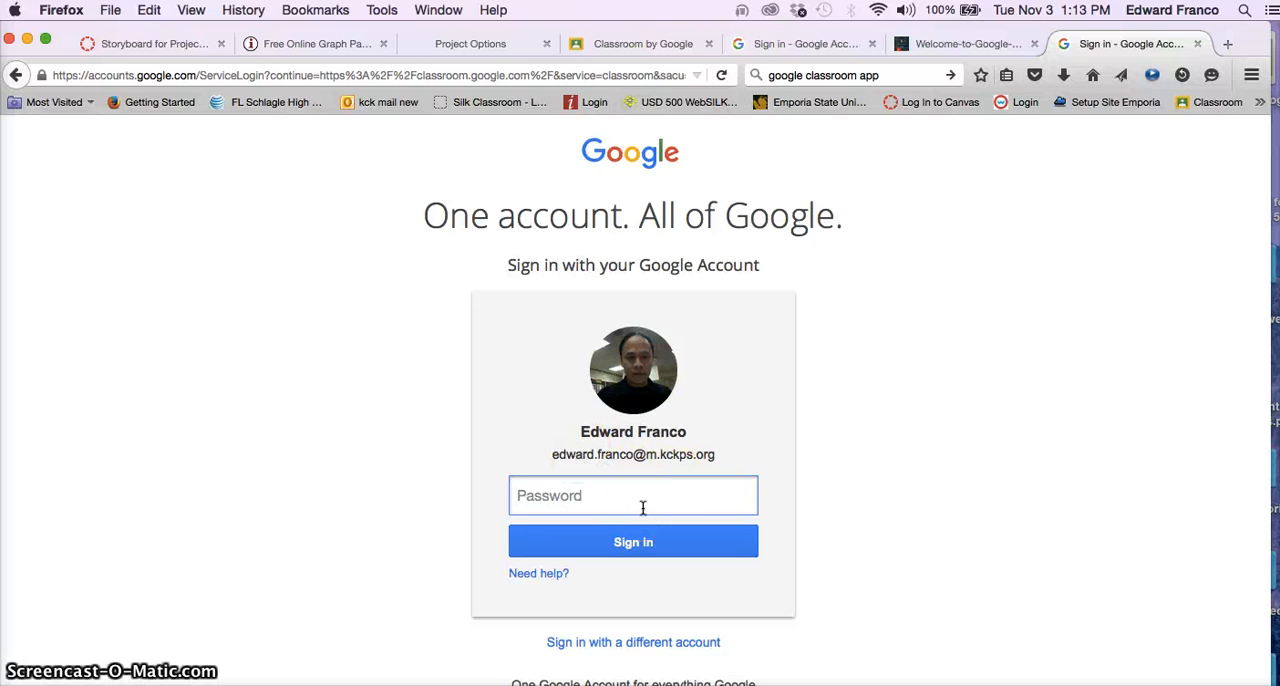
type("•••••••••••••••")
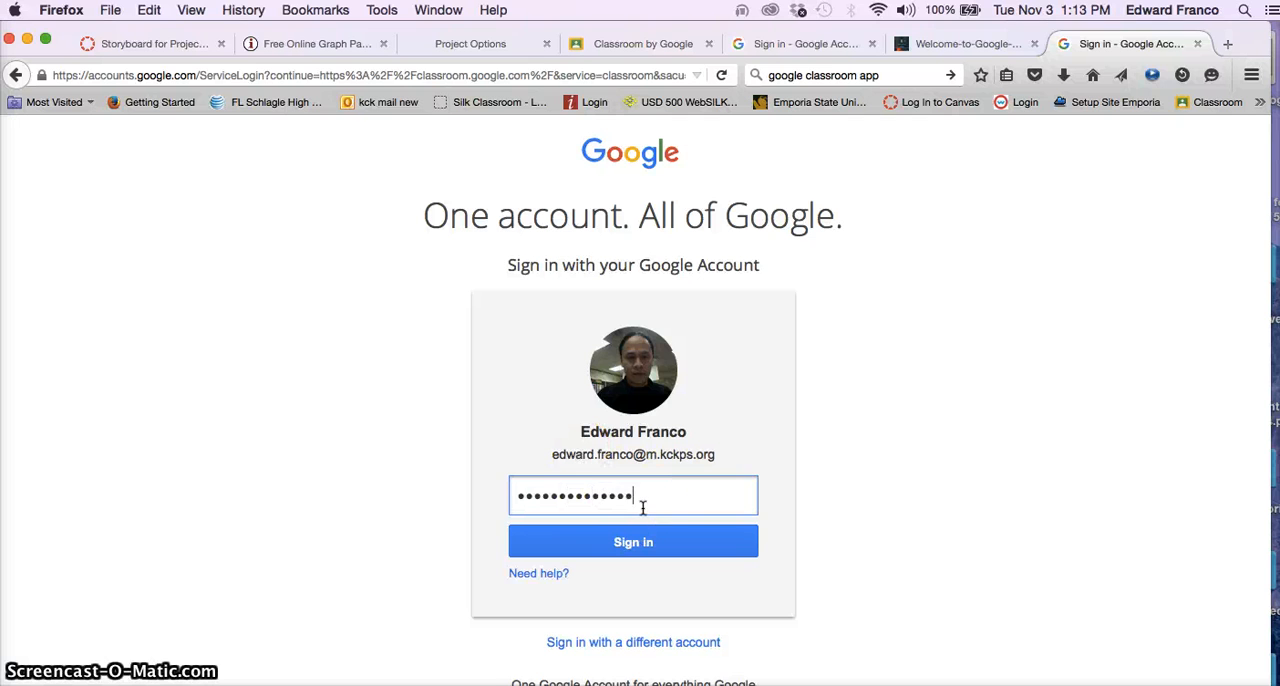
key("Return")
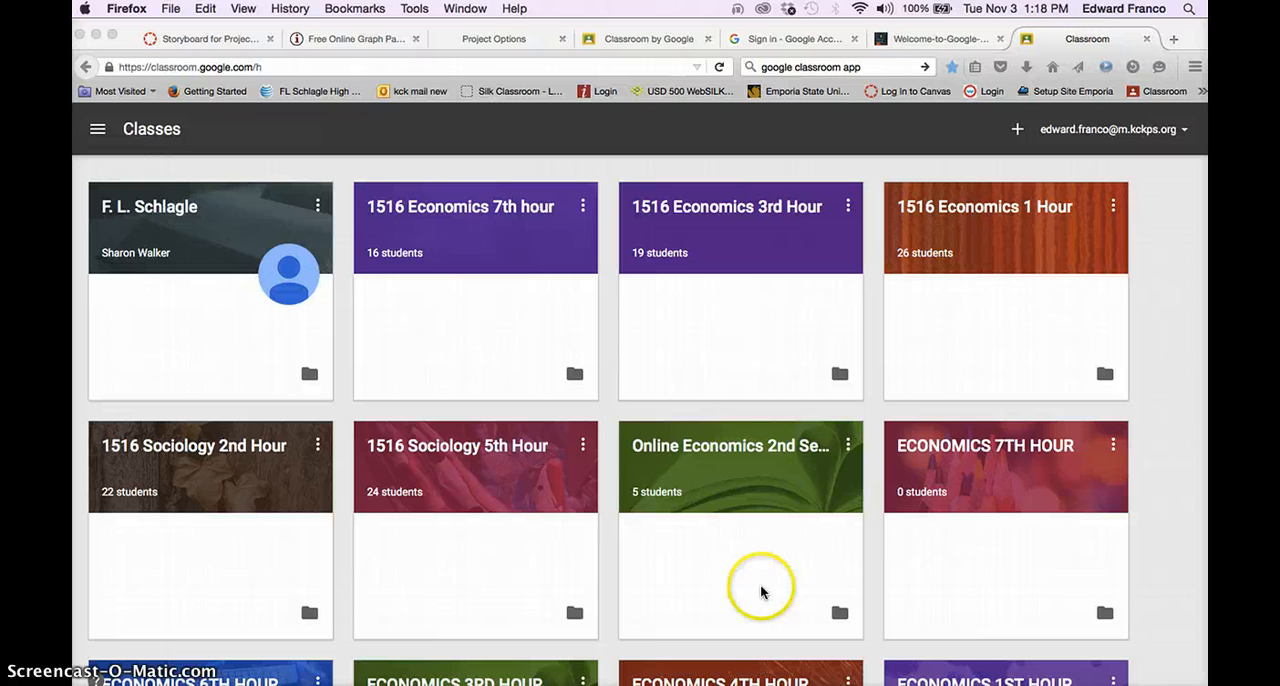
- Open the 1516 Economics 1 Hour class and review its stream of assignments
left_click(932, 44)
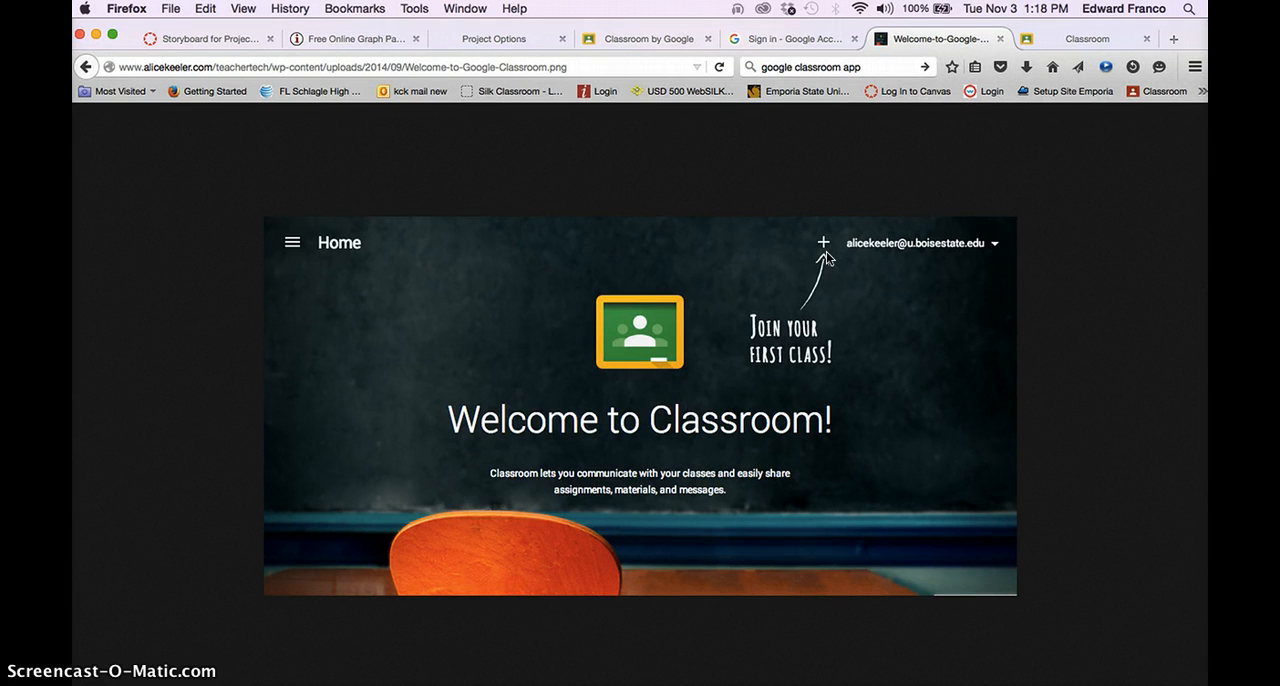
left_click(1086, 39)
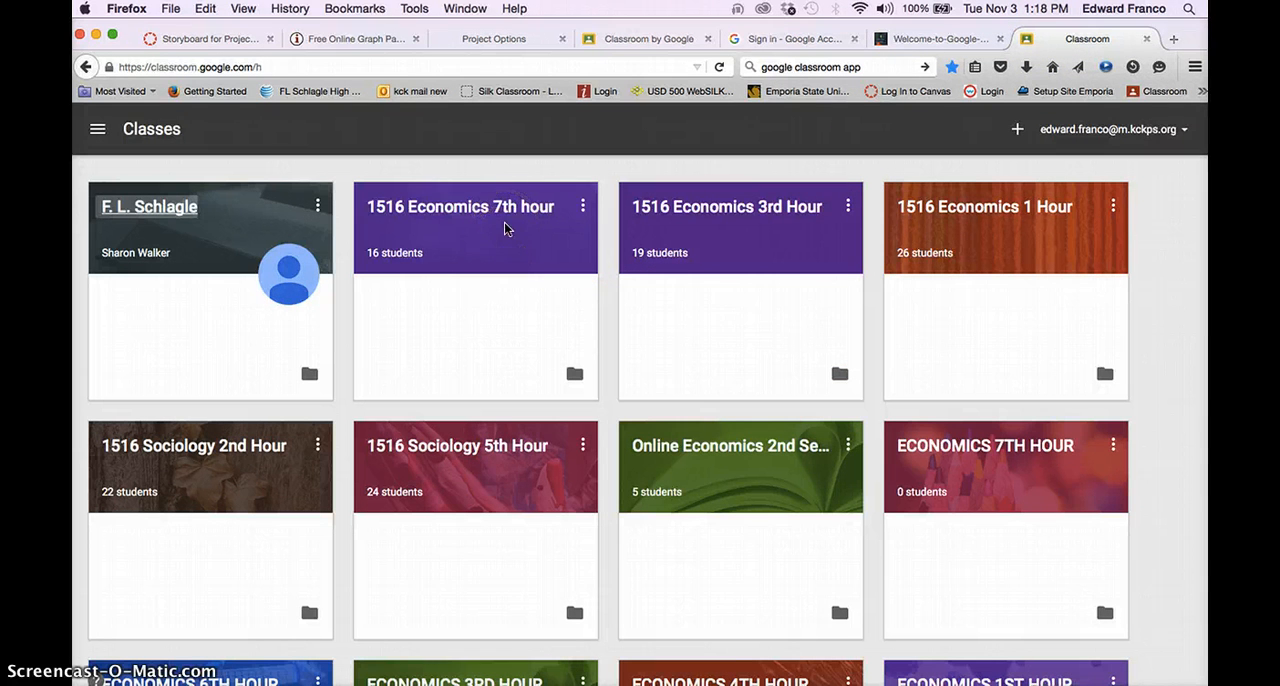
left_click(1017, 213)
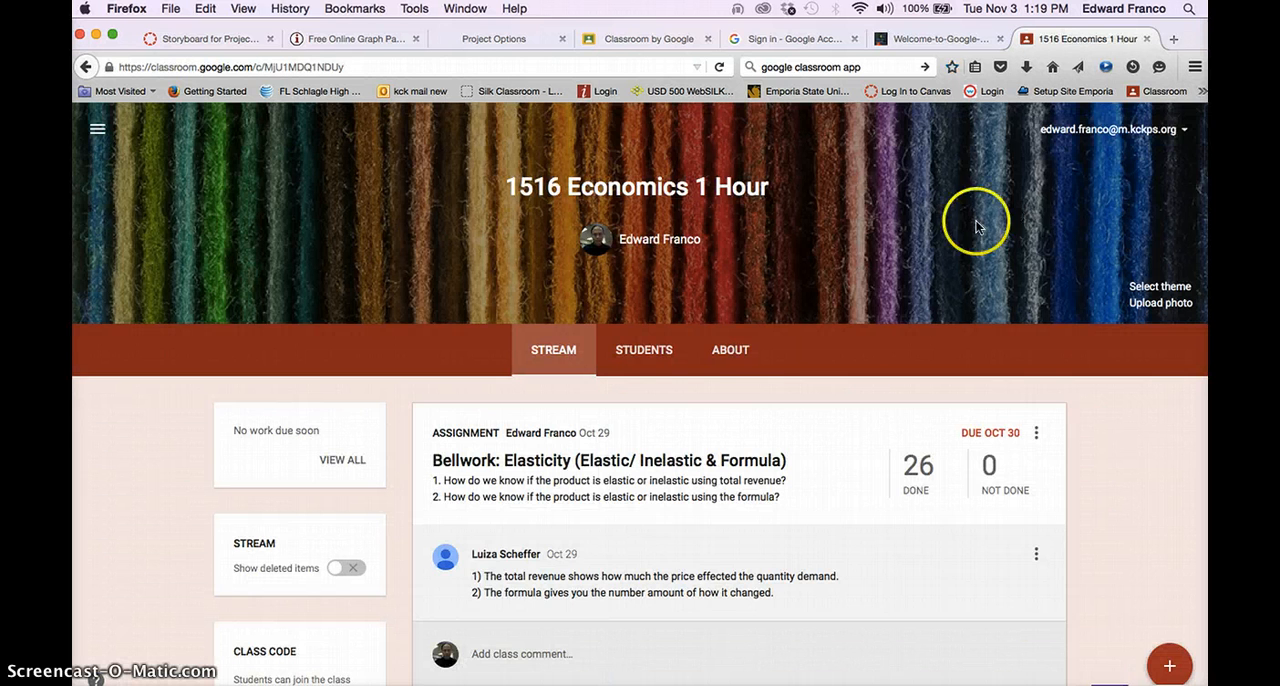
scroll(704, 386, "down", 1)
scroll(704, 386, "down", 2)
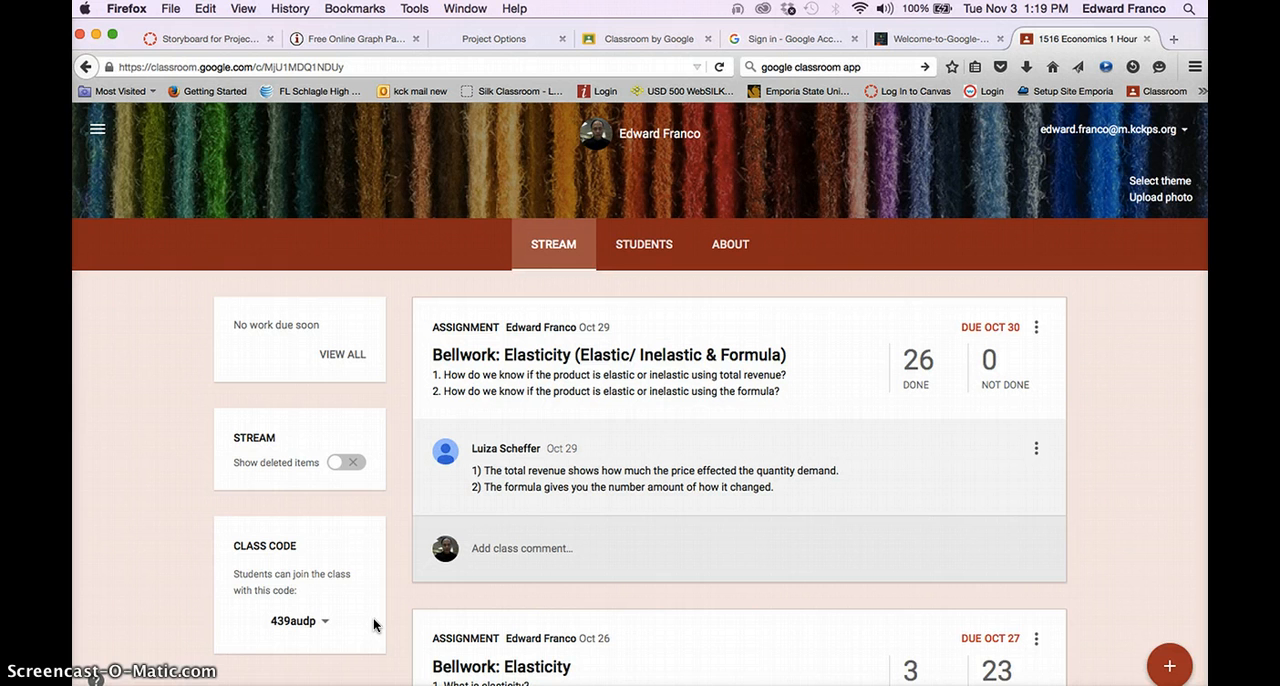
left_click(557, 515)
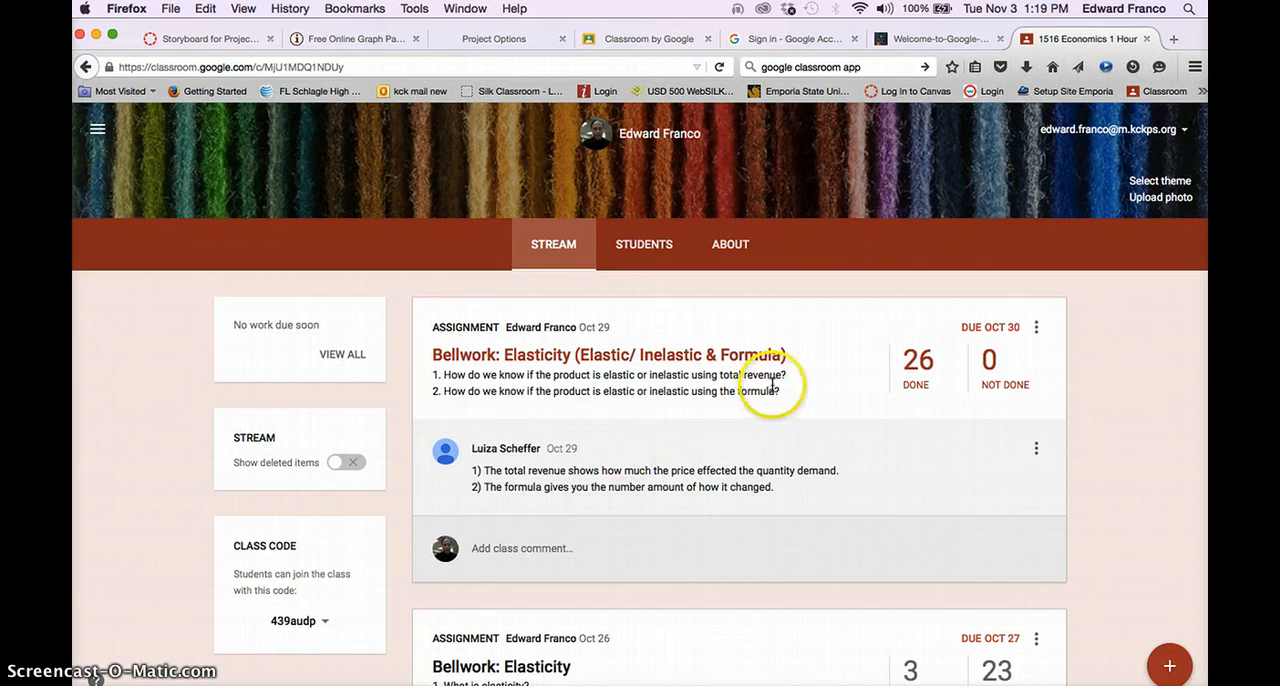
left_click(940, 40)
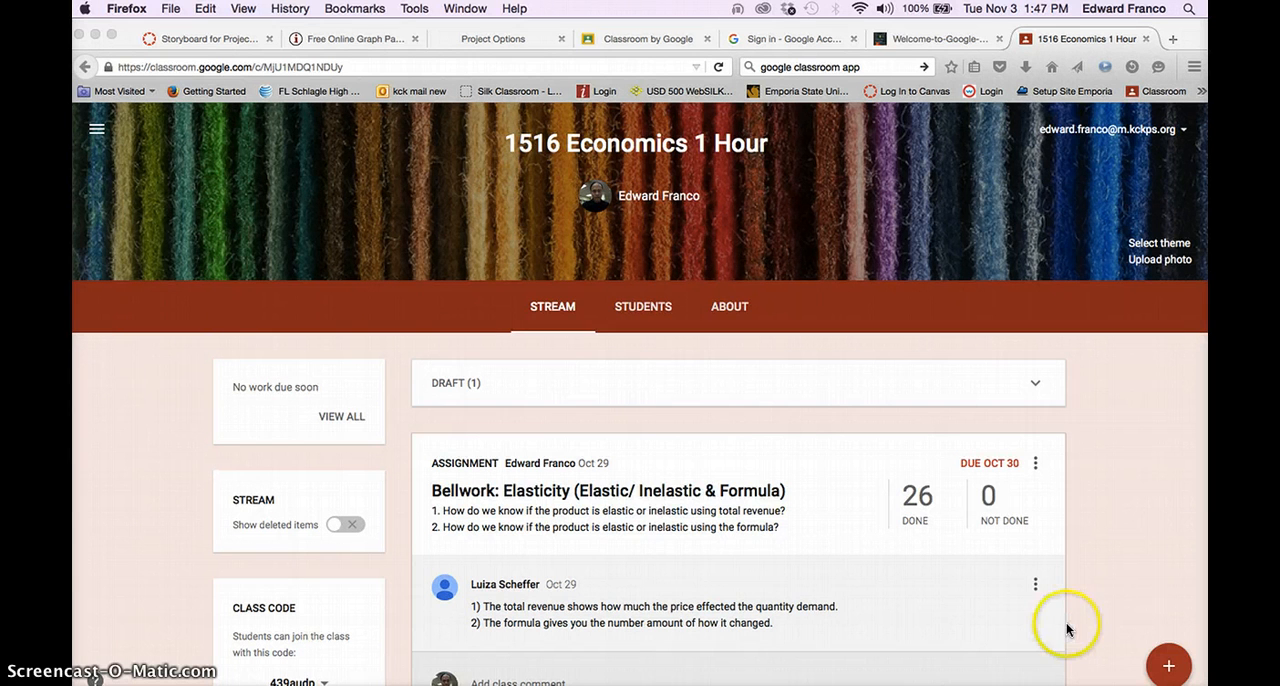
- Create a new assignment in the 1516 Economics 1 Hour class with the due date Nov 6, 2015
left_click(1167, 668)
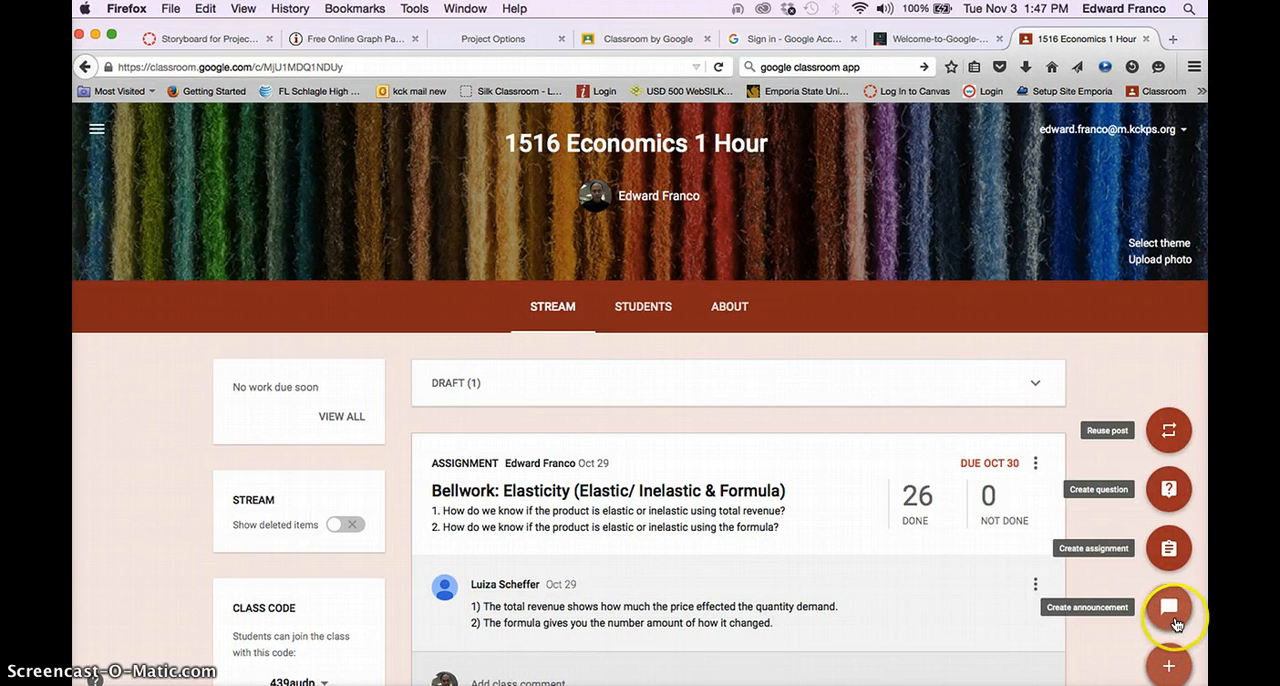
left_click(1172, 606)
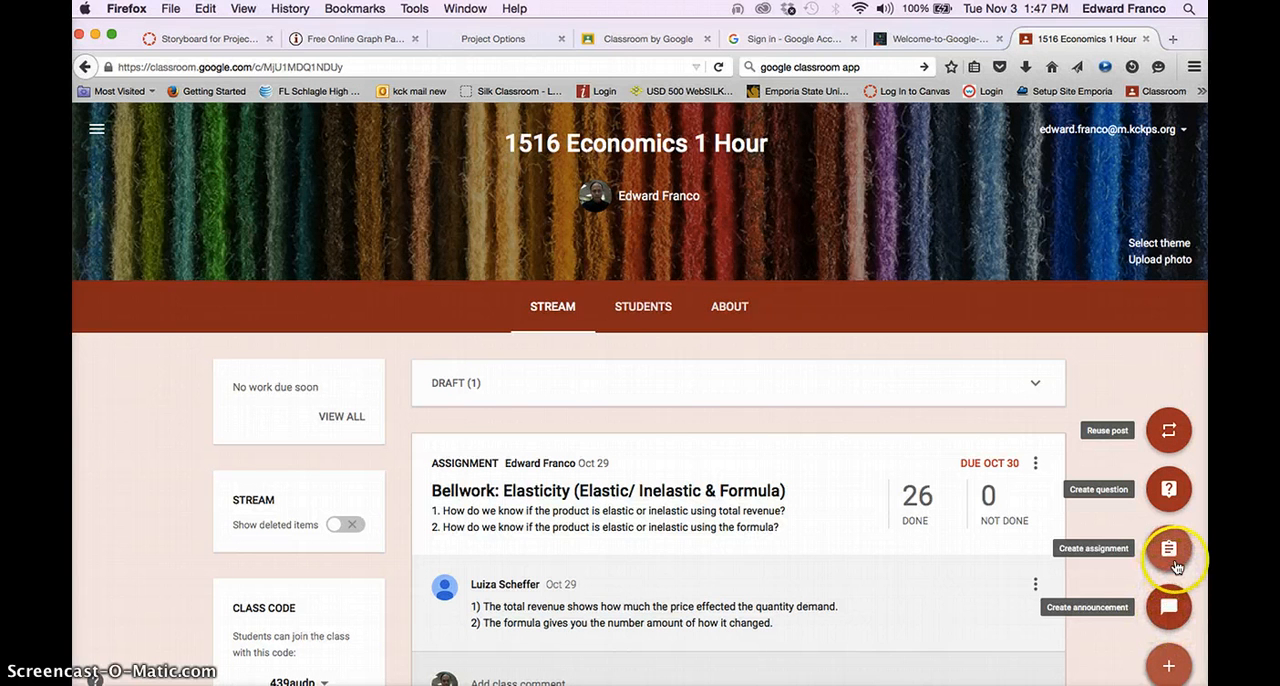
left_click(1176, 530)
left_click(1170, 551)
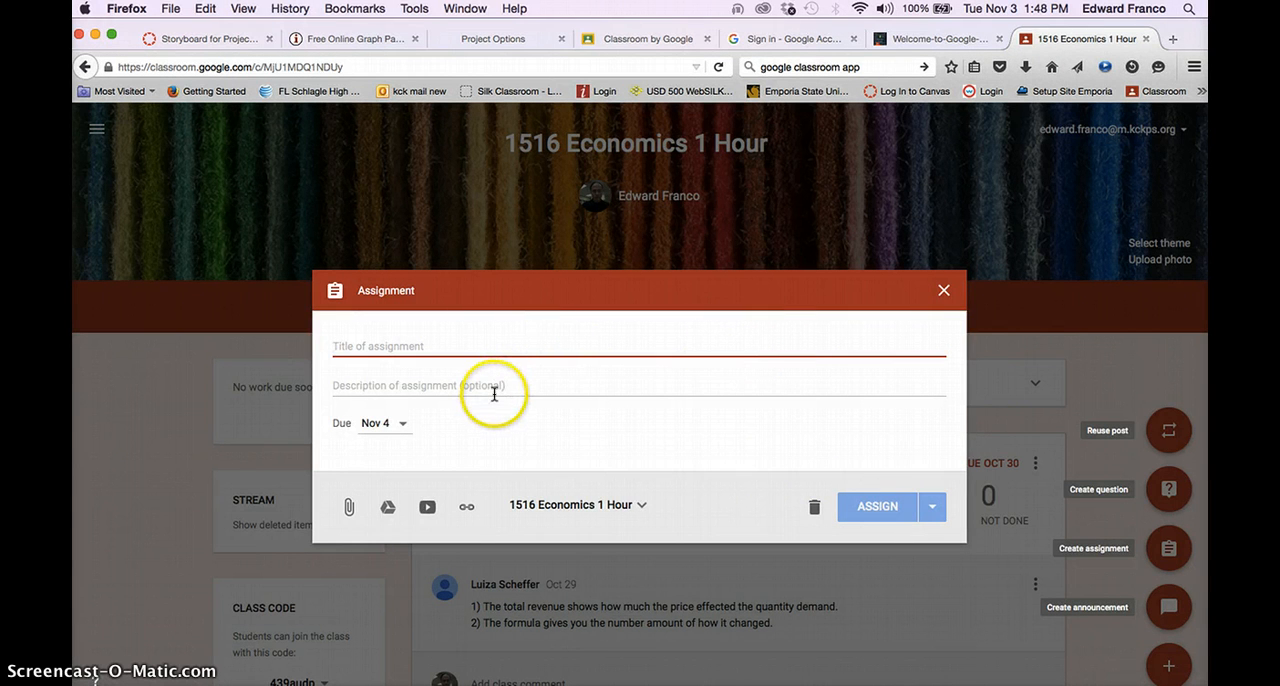
left_click(404, 425)
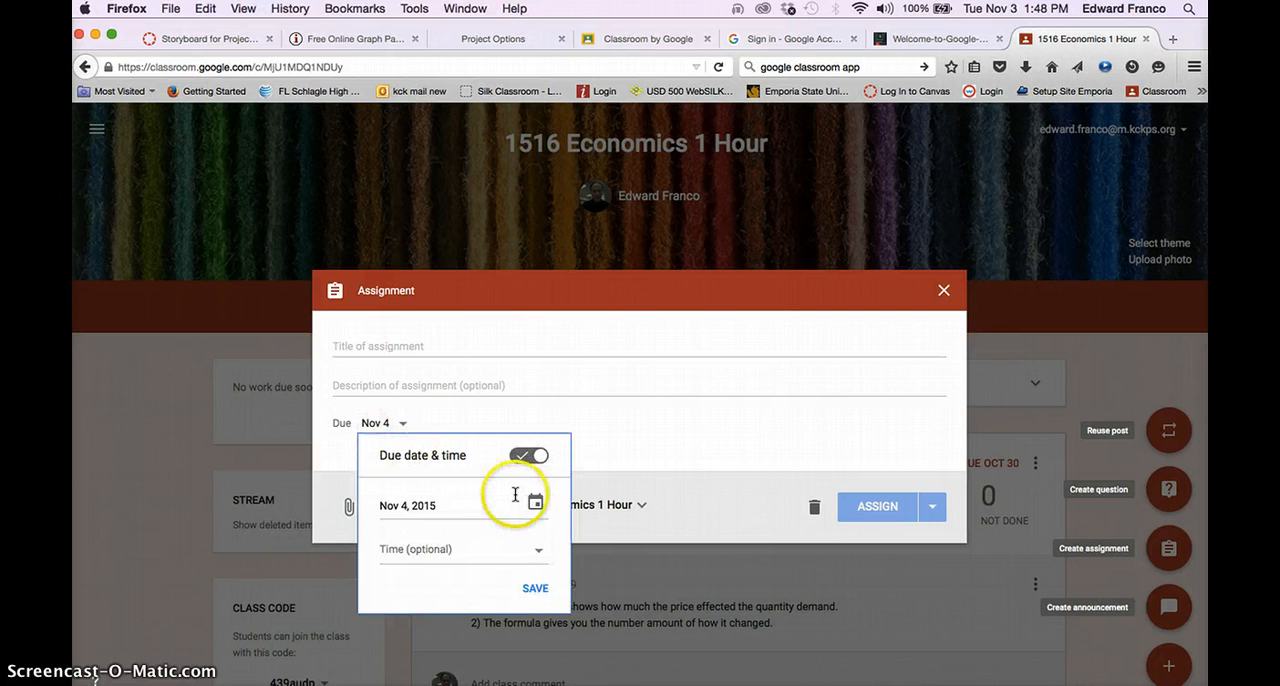
left_click(535, 506)
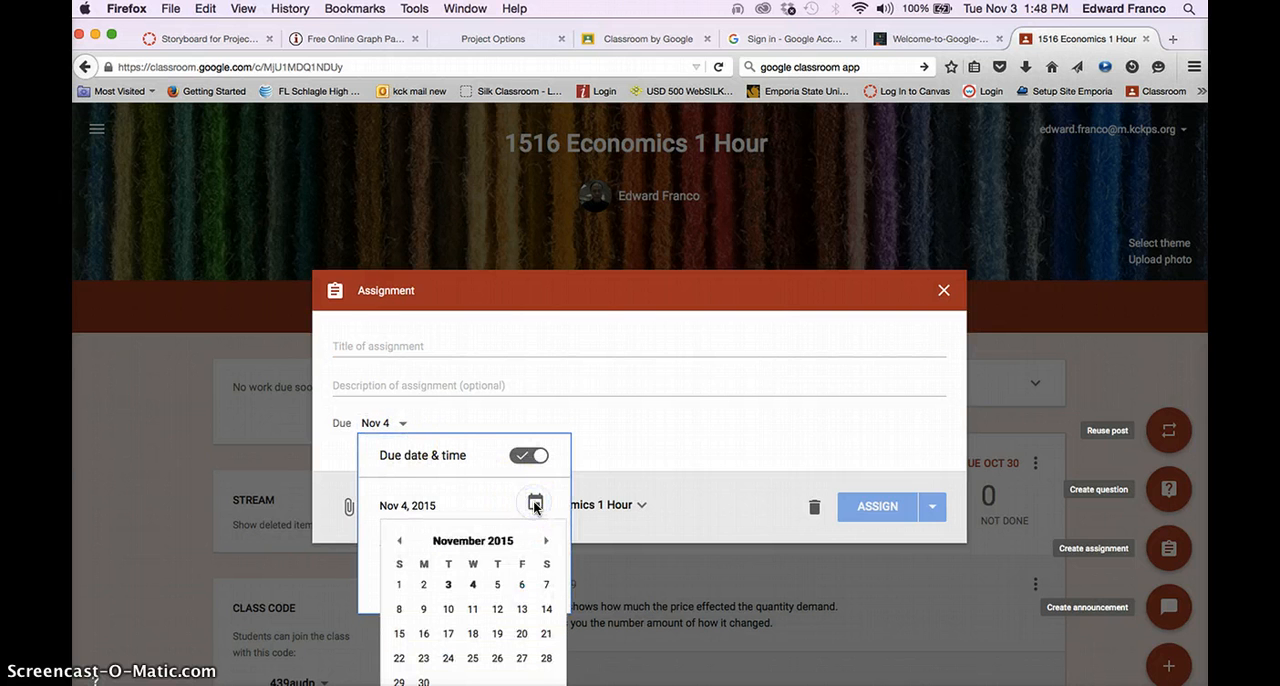
left_click(522, 586)
left_click(465, 421)
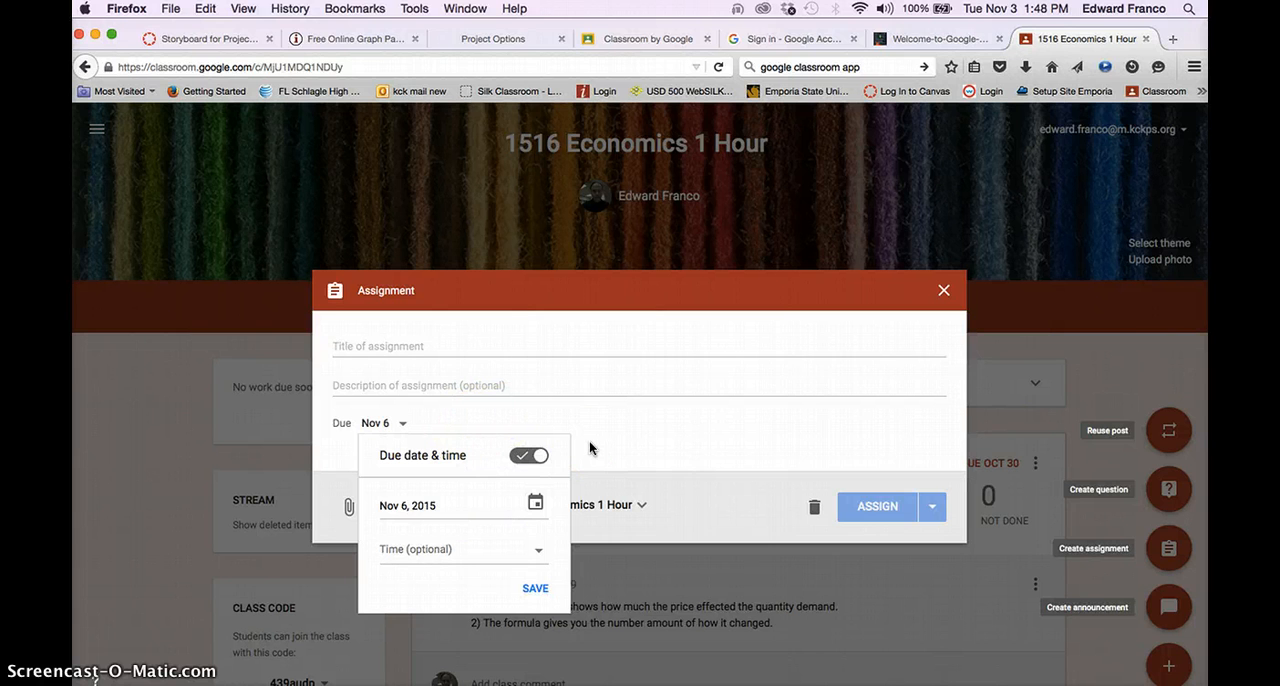
left_click(537, 589)
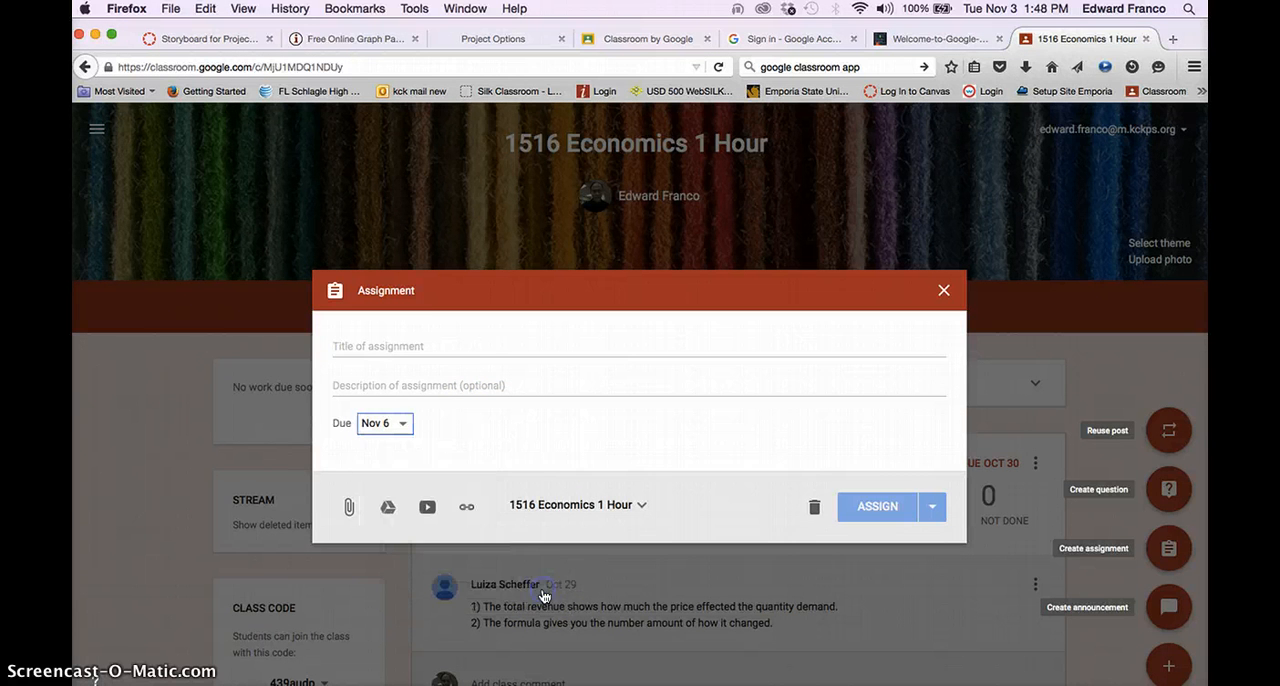
- Title the assignment "Bellwork: Supply"
left_click(423, 343)
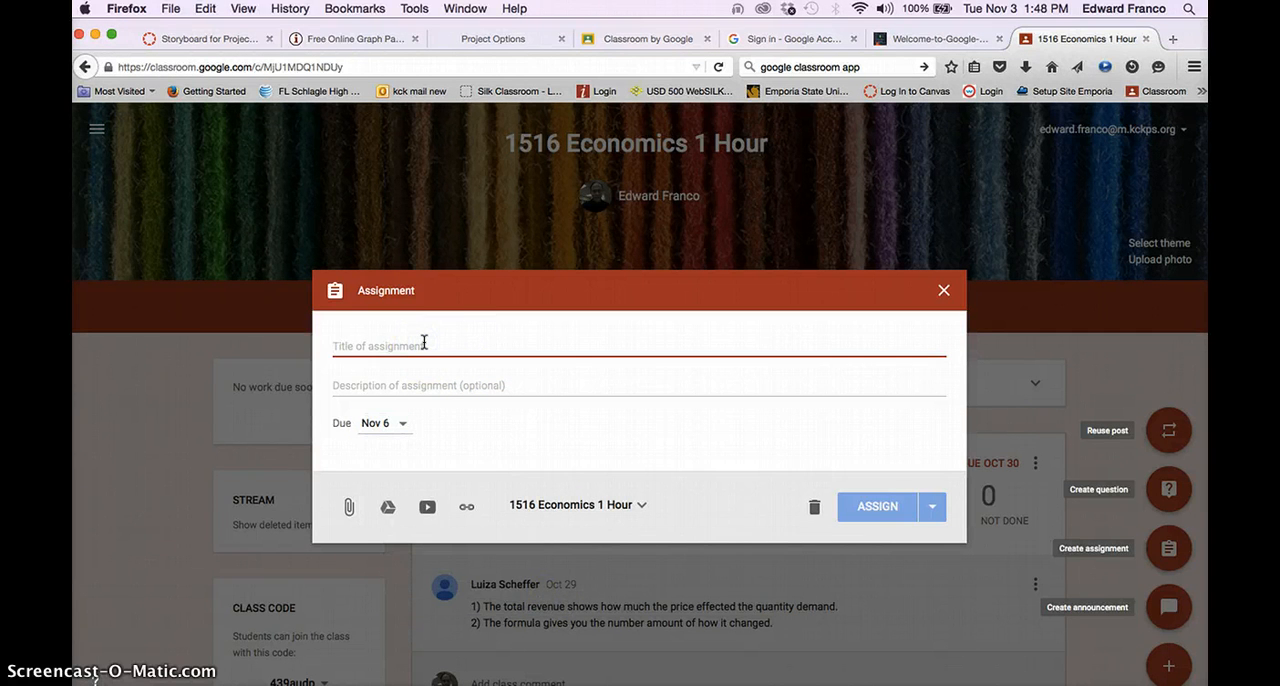
type("Bellwork")
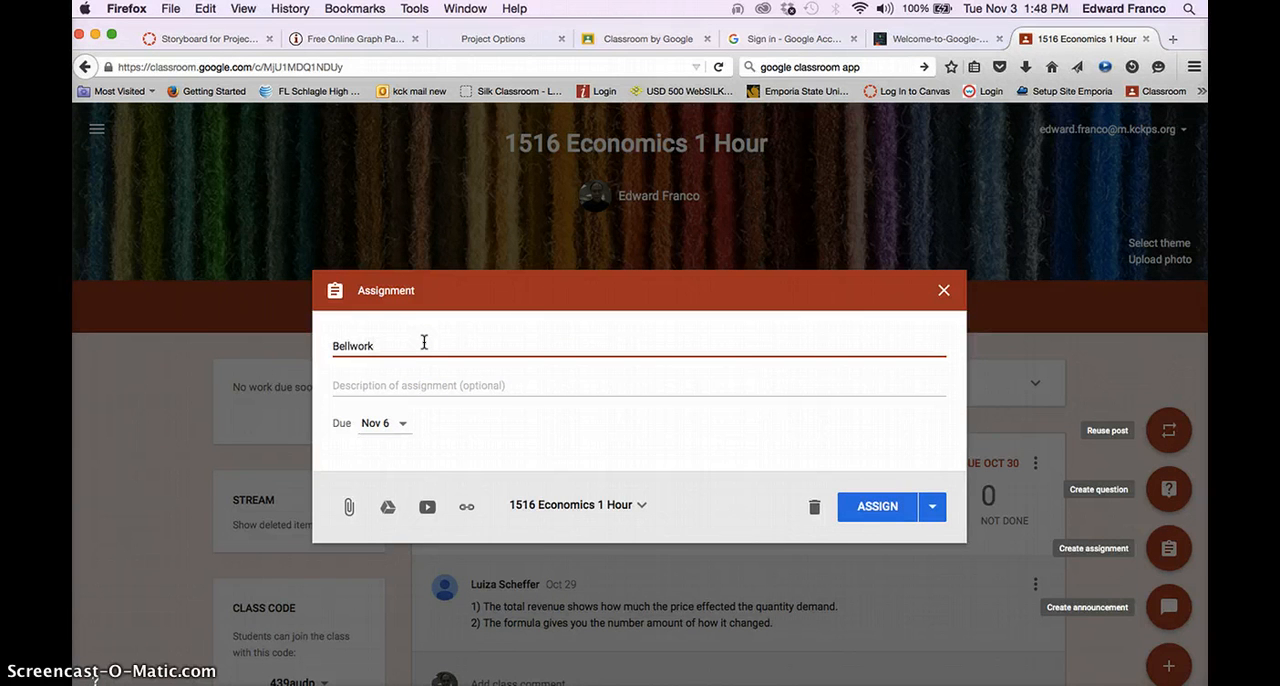
type(":")
type(" The")
key("BackSpace")
key("BackSpace")
key("BackSpace")
key("BackSpace")
type("Supply")
- Enter the first question in the assignment description: "1. What comes to your mind when you hear the word "Supply"?"
left_click(416, 382)
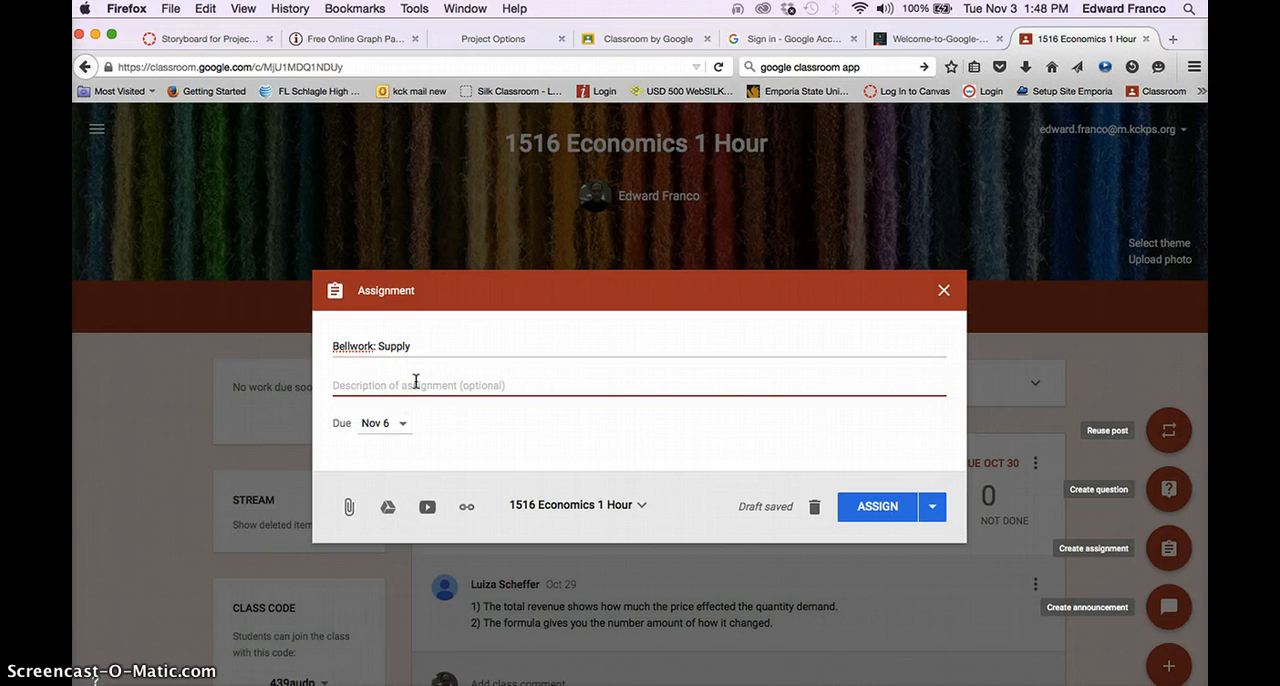
type("1.")
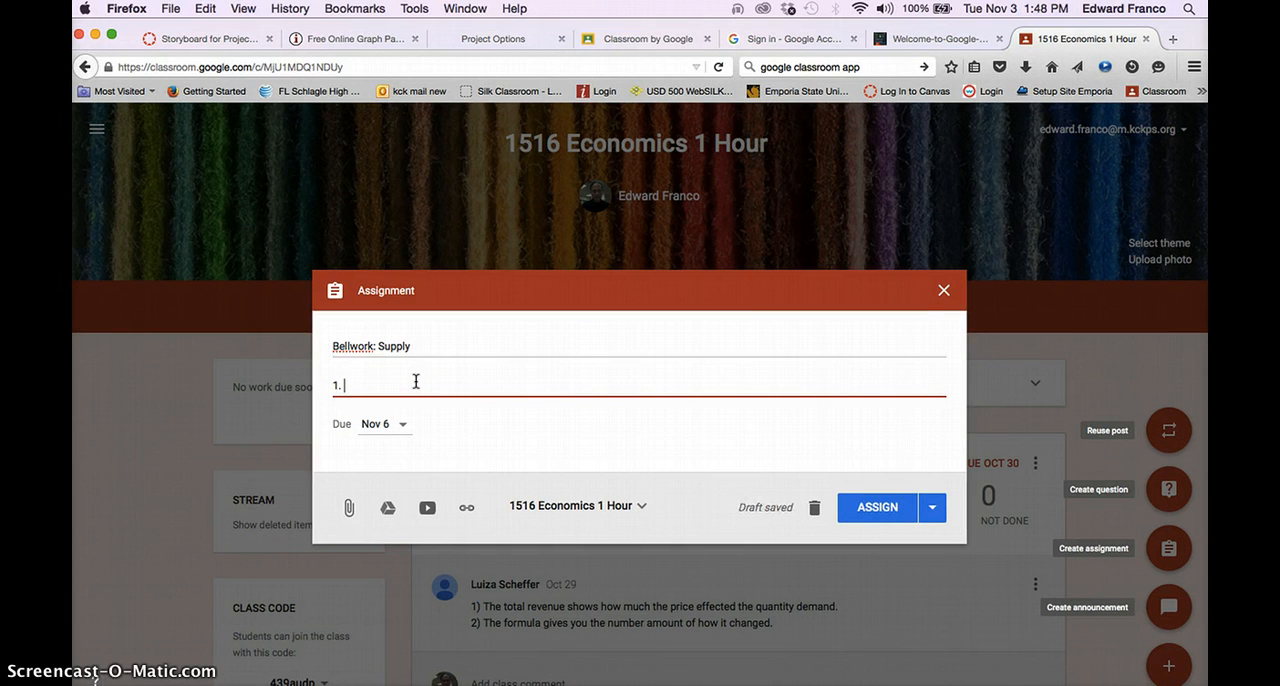
type(" What comes to your mind")
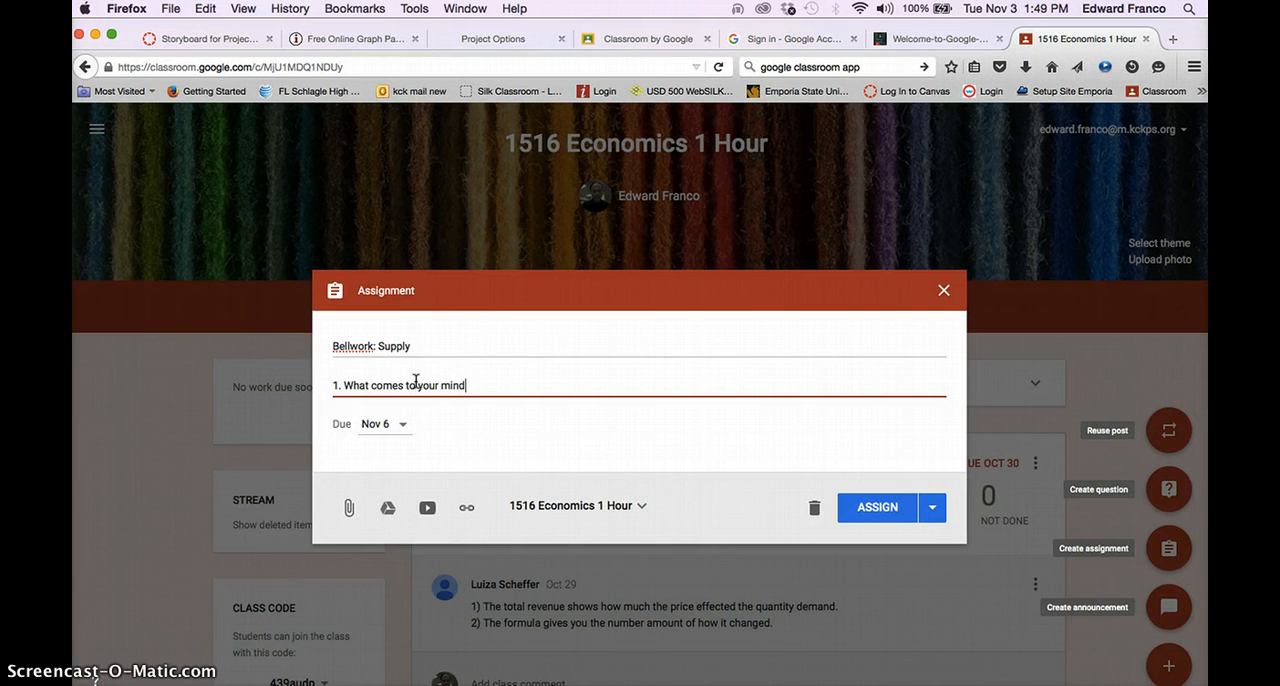
type(" when you hear the word \"")
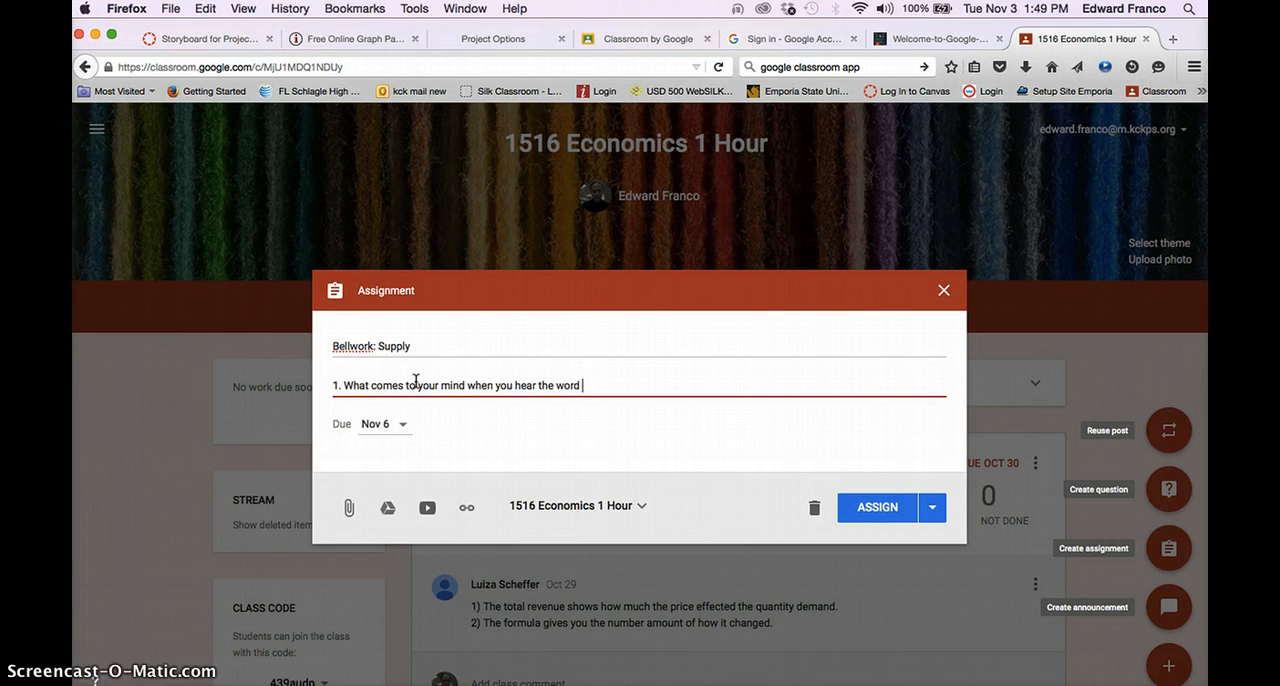
key("BackSpace")
type("Supp")
key("BackSpace")
key("BackSpace")
key("BackSpace")
key("BackSpace")
type("\"Supply\"?")
- Add a second line to the description: "2. In your opinion, how is supply related to demand?"
key("Return")
type("2.")
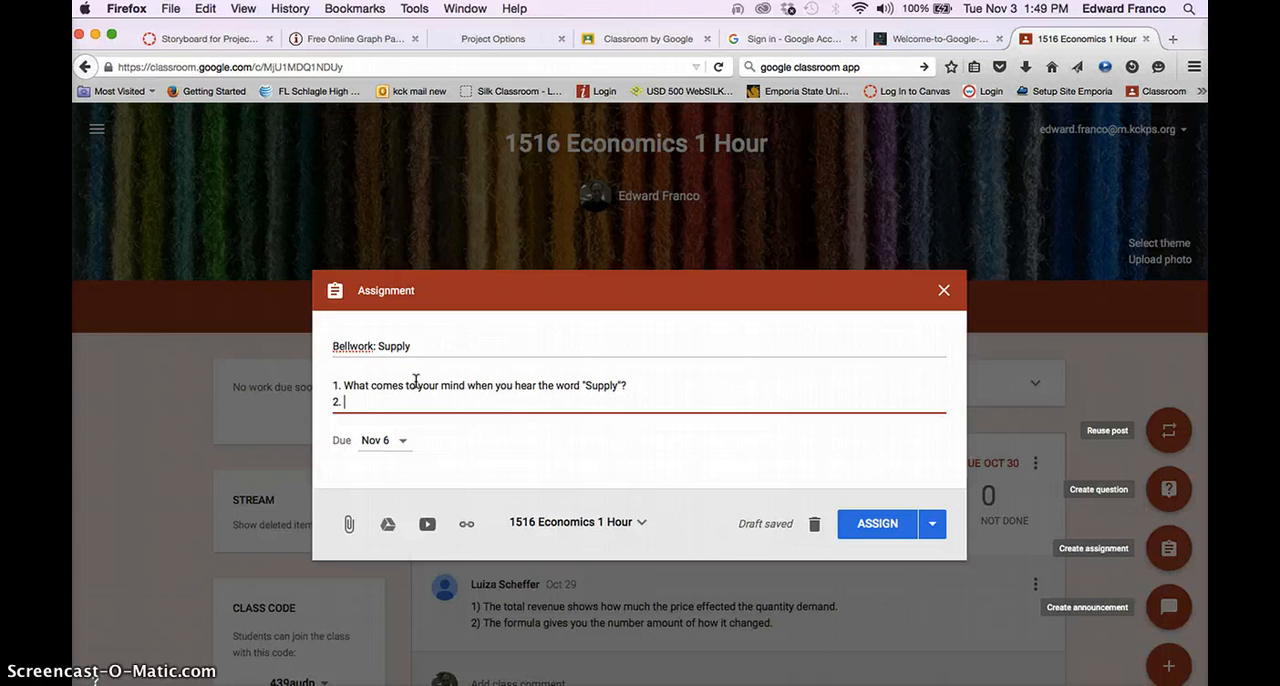
type("In your opini")
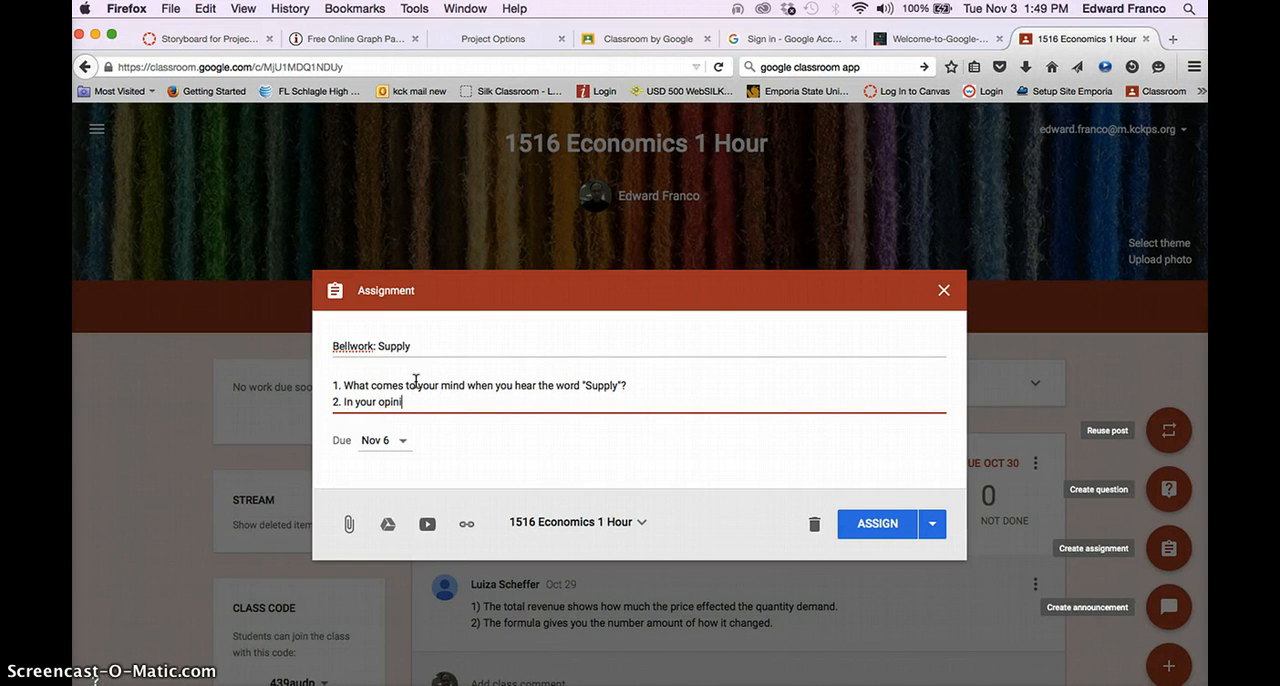
type("on, how is supply related to demand")
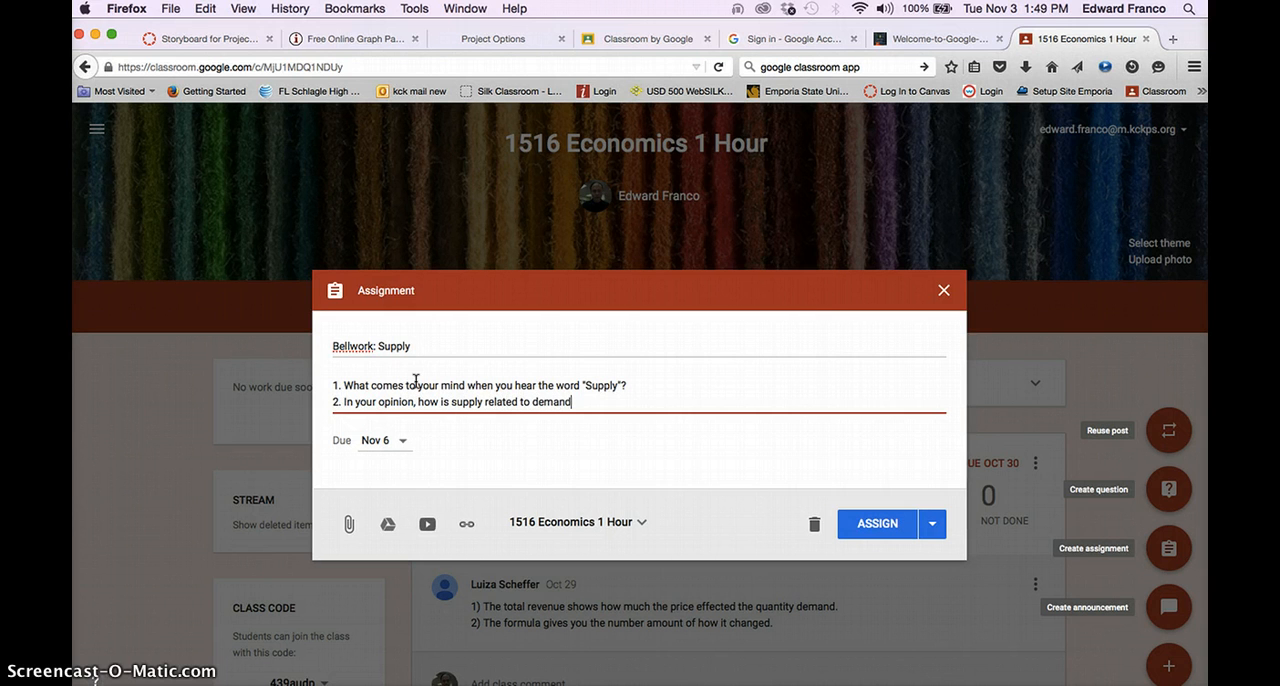
type("?")
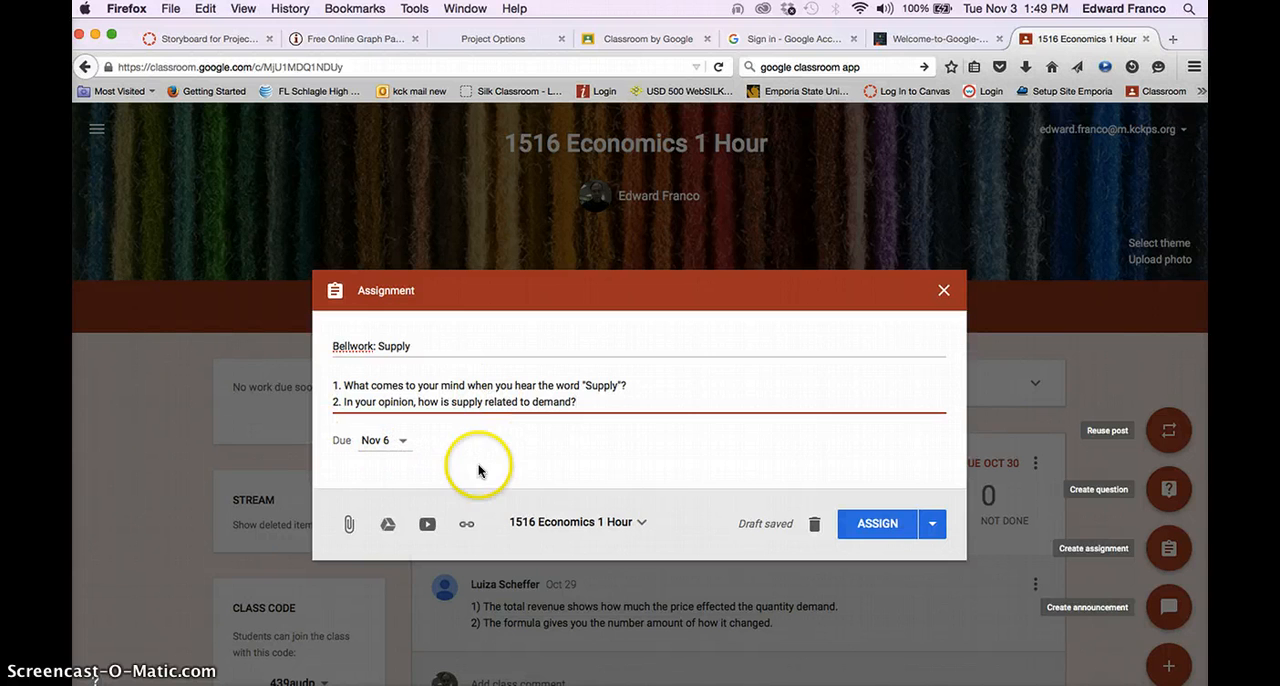
- Add 1516 Economics 7th hour and 1516 Economics 3rd Hour to the classes that receive the Bellwork: Supply assignment
left_click(643, 524)
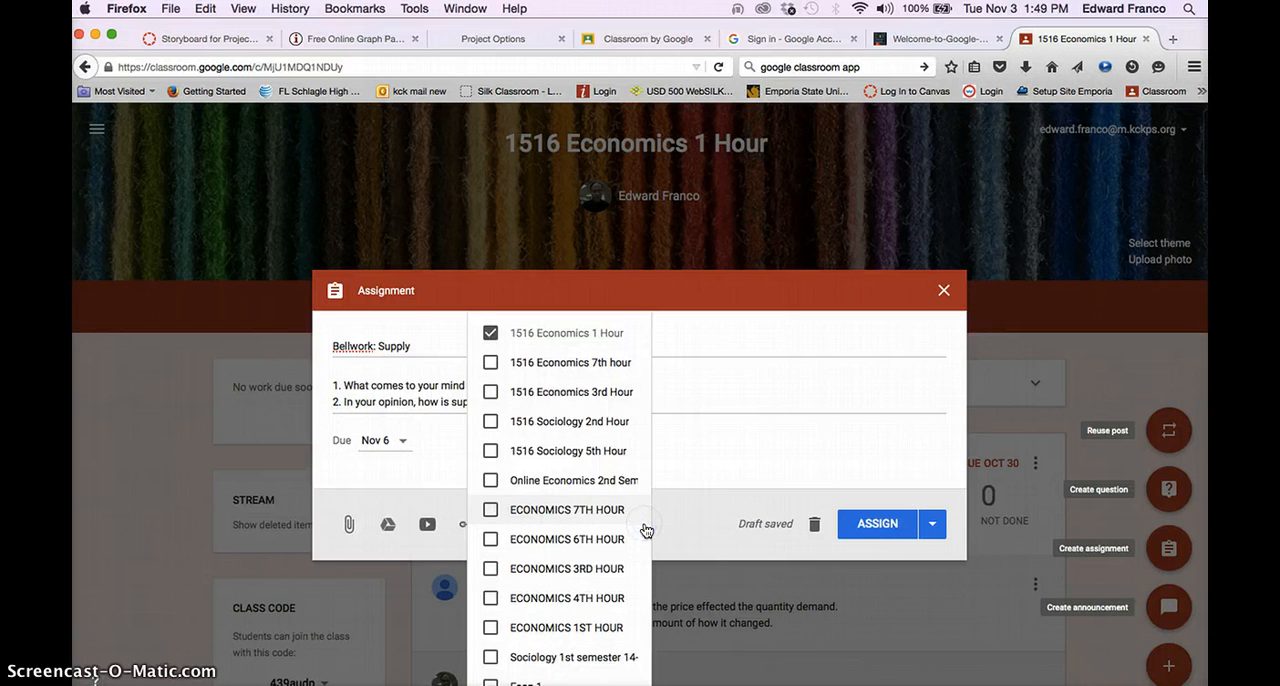
left_click(645, 528)
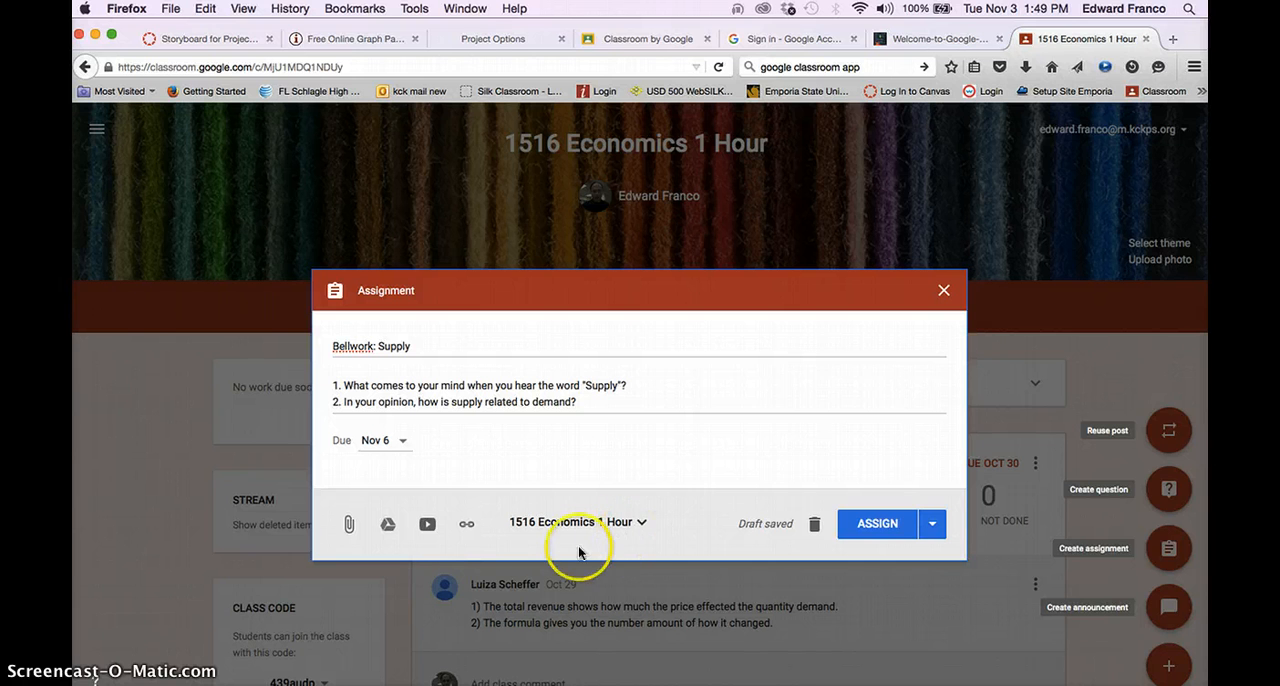
left_click(638, 524)
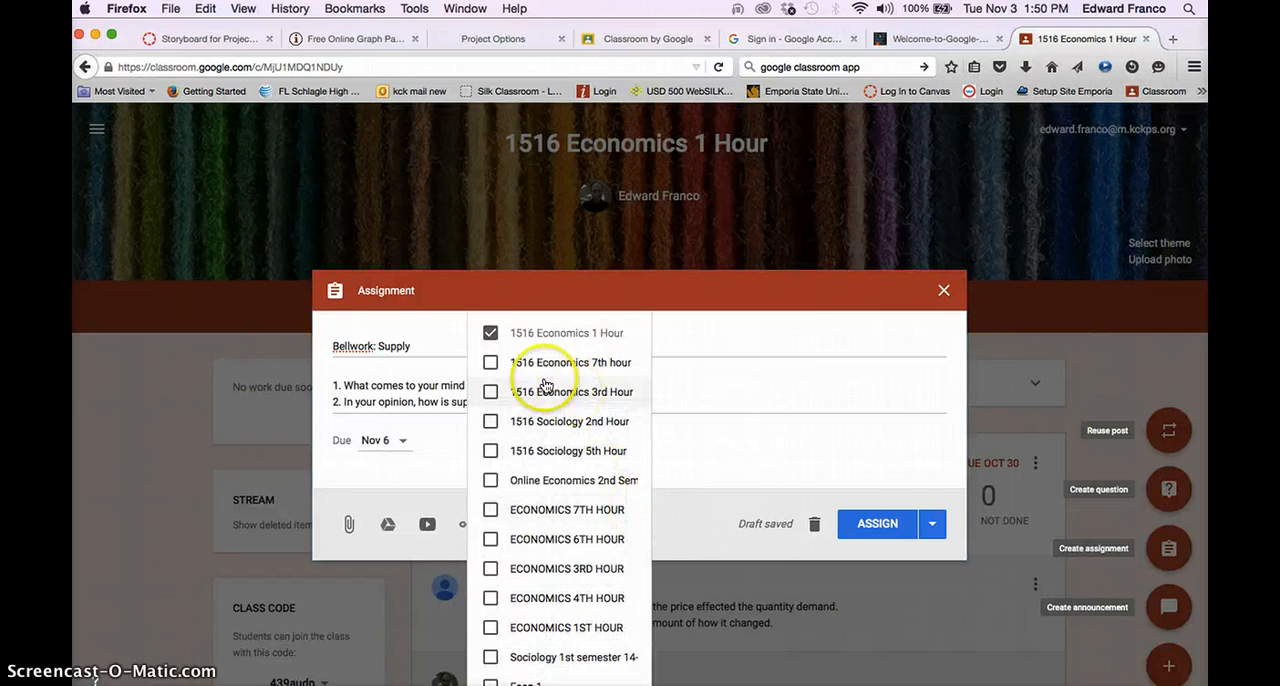
left_click(492, 364)
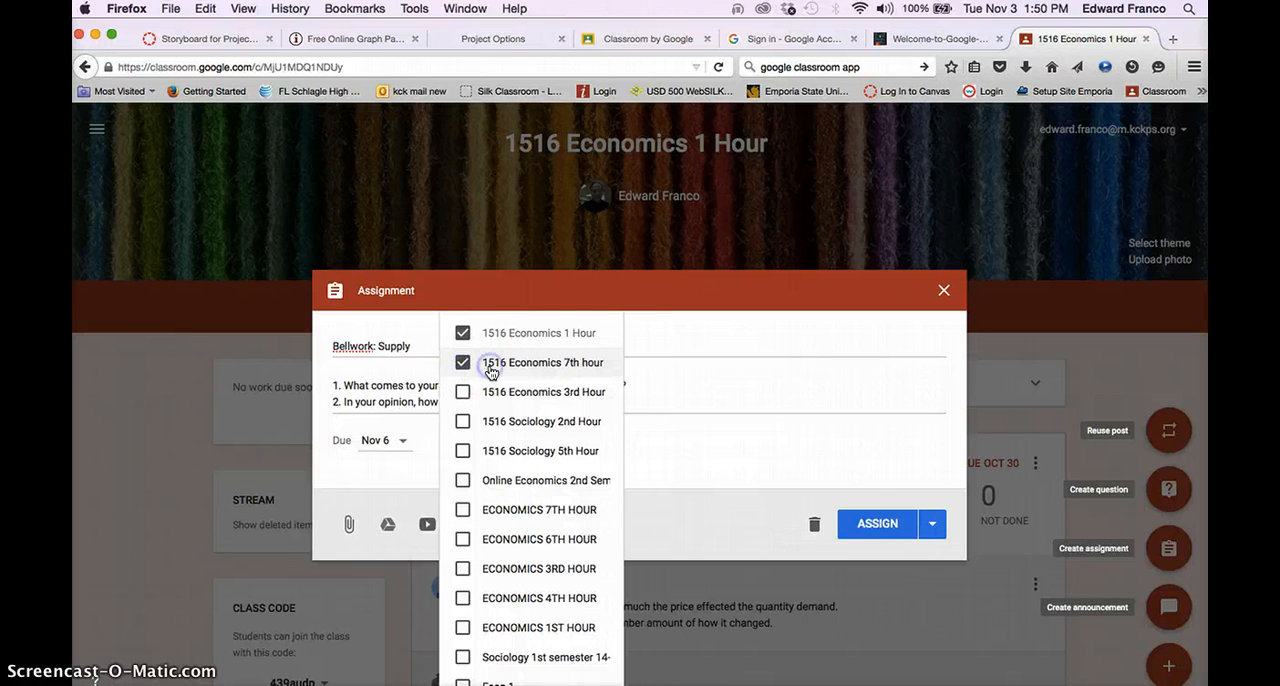
left_click(464, 394)
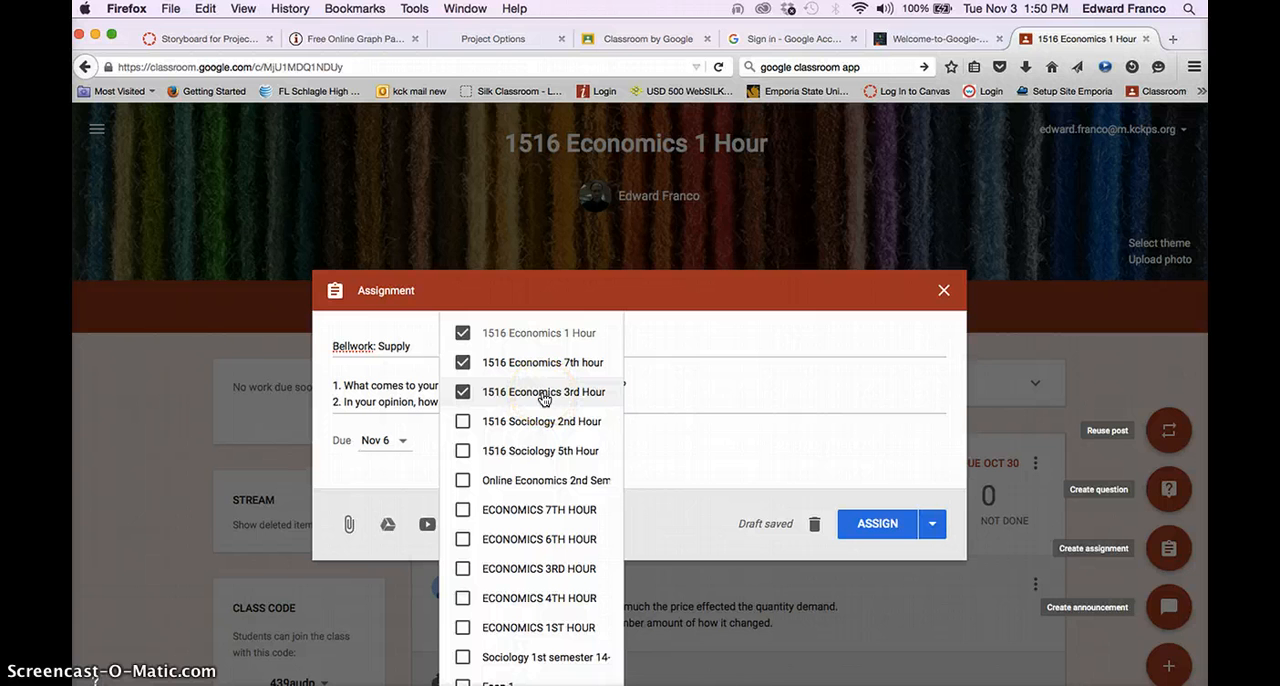
left_click(687, 449)
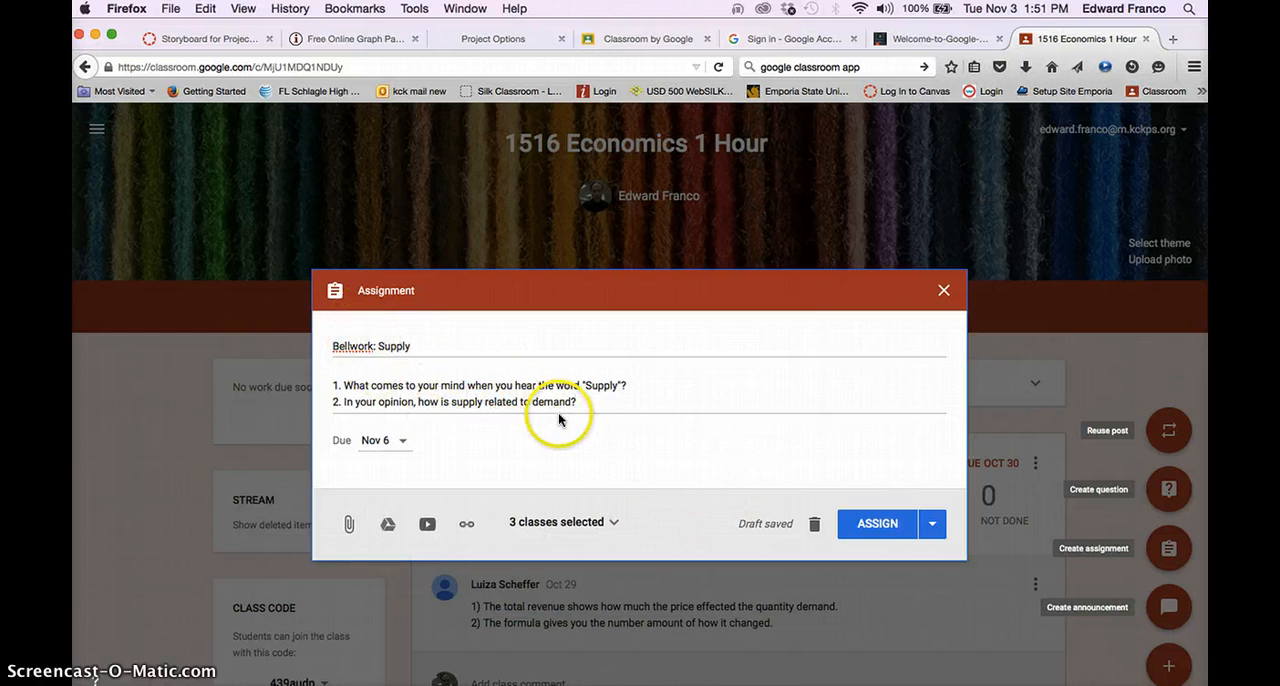
- Review the class selection and assign Bellwork: Supply to the three selected economics classes
left_click(615, 525)
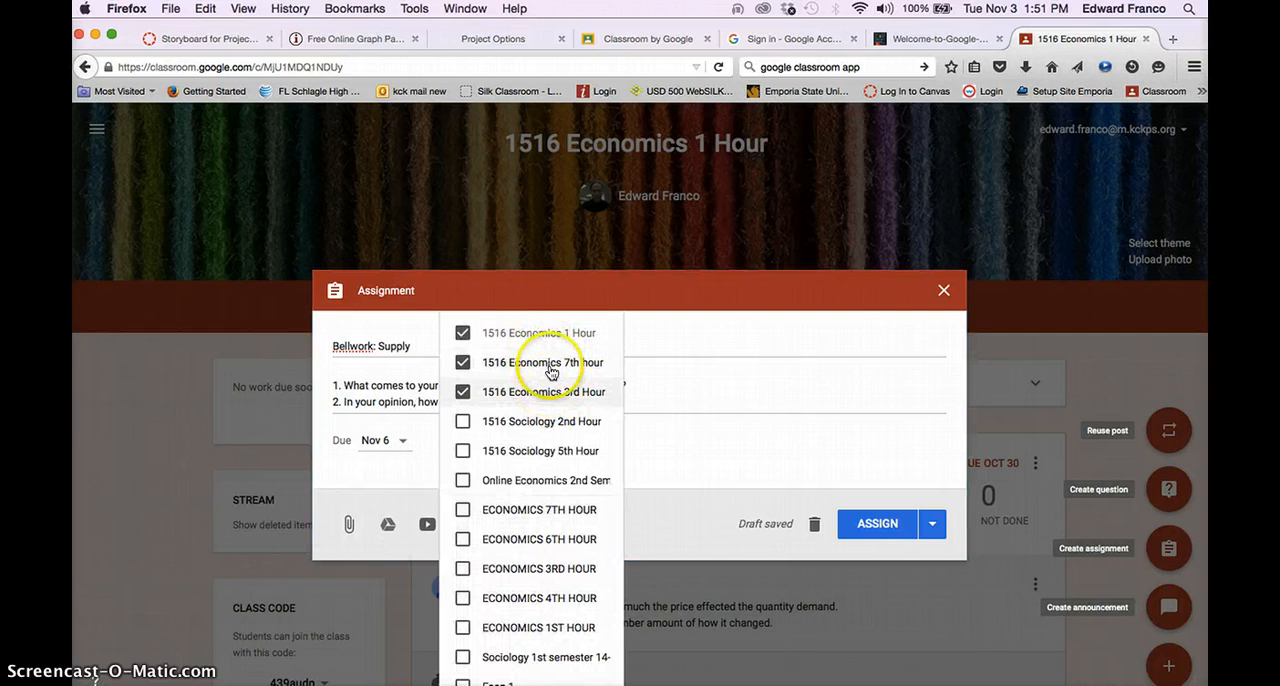
left_click(720, 456)
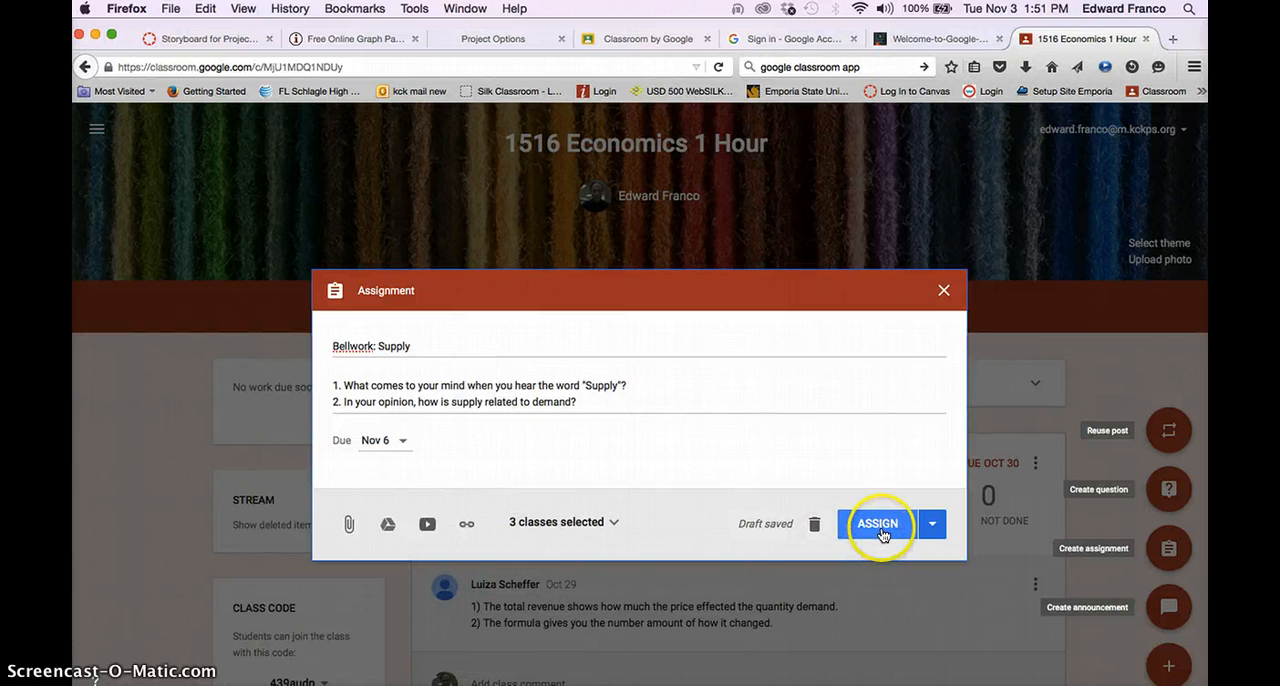
left_click(881, 537)
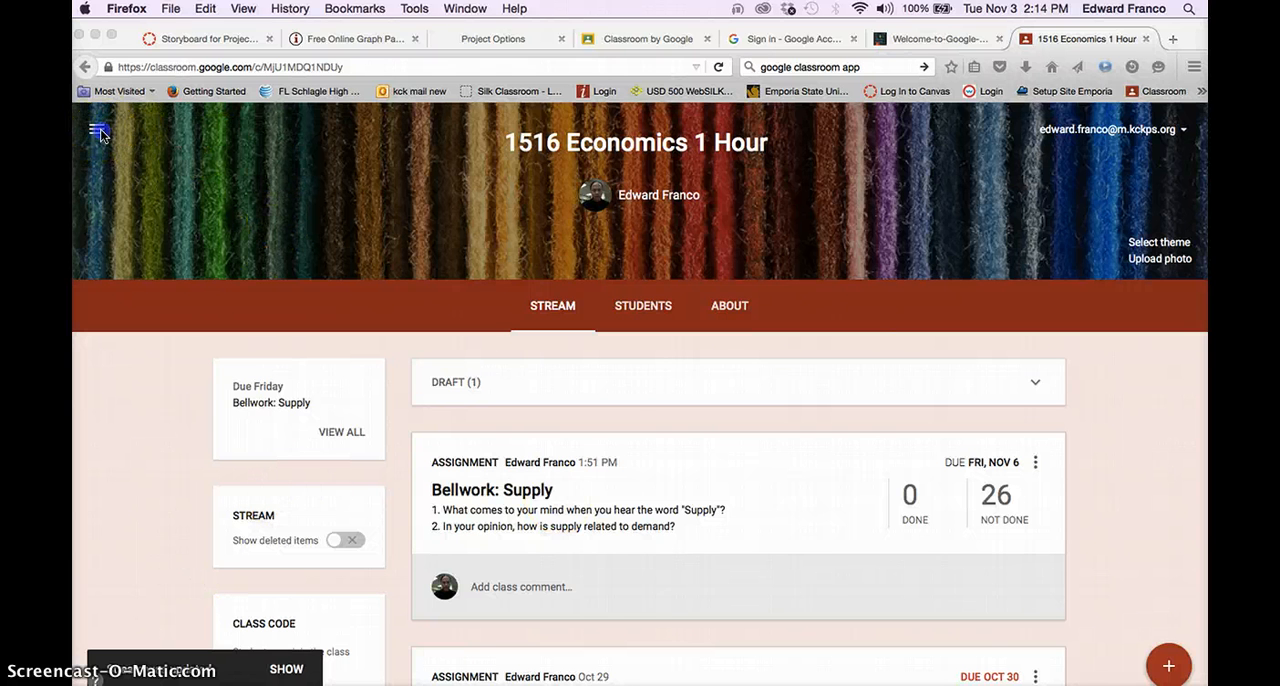
- Go from the 1516 Economics 1 Hour stream to the overview of all classes
left_click(100, 132)
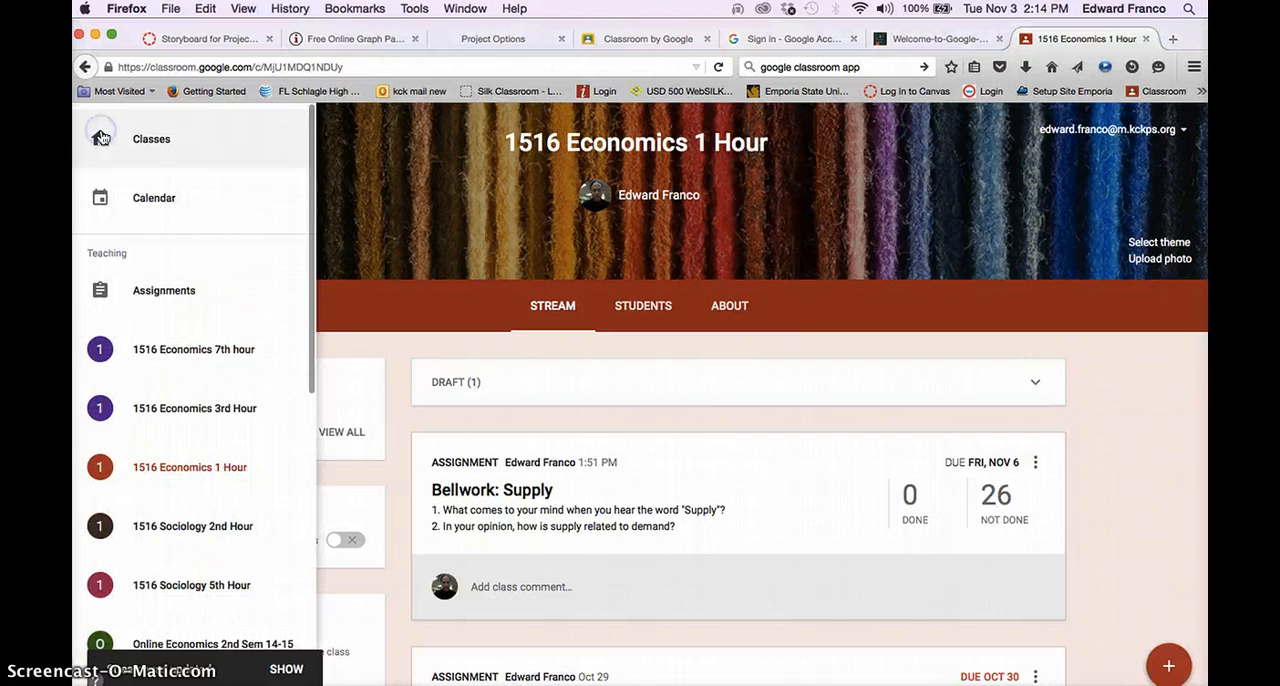
left_click(189, 137)
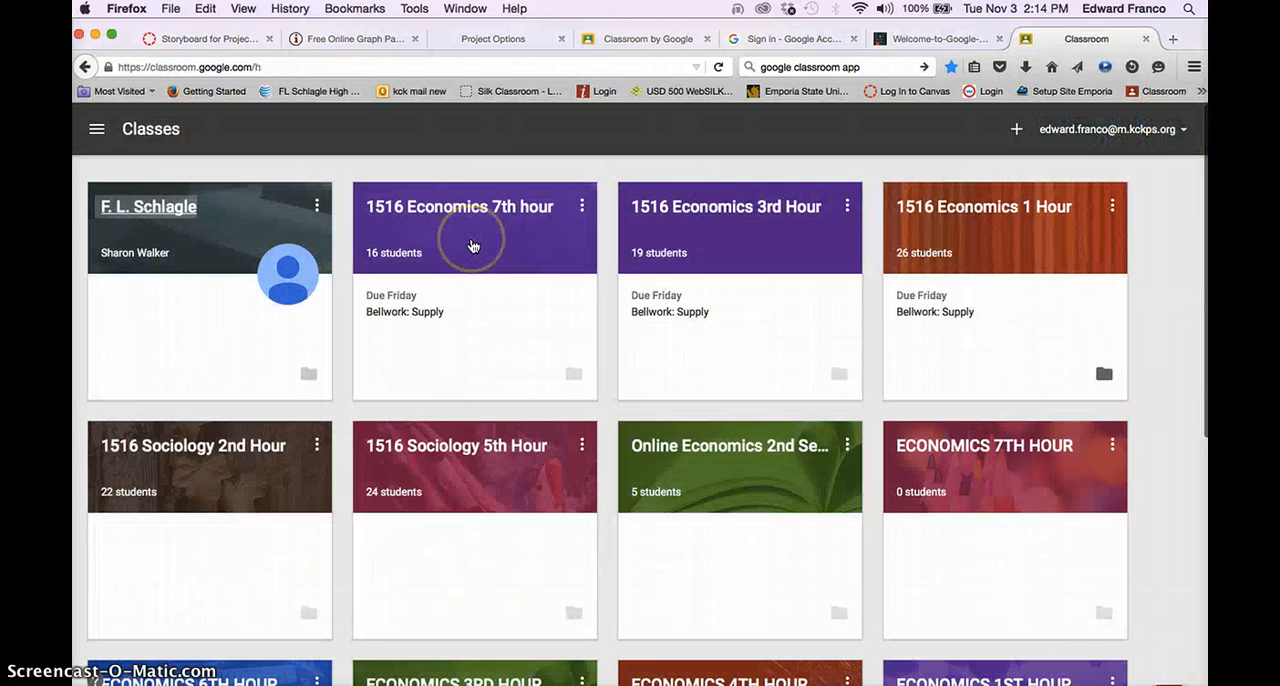